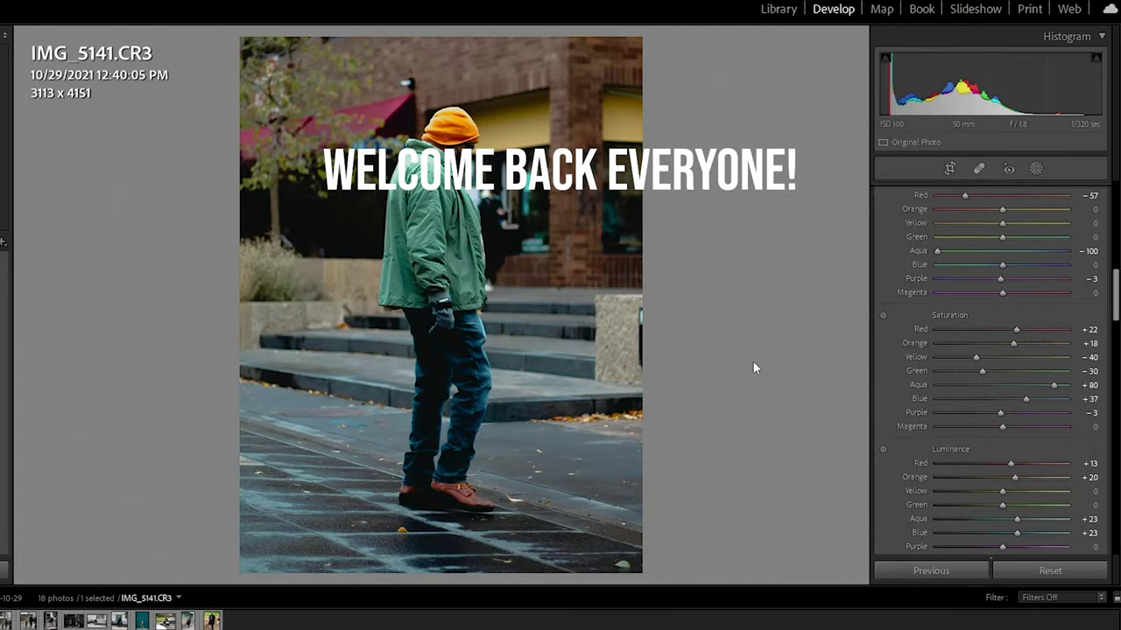
Compare the edited photo against the unedited original with the before/after toggle
key(backslash)
key(backslash)
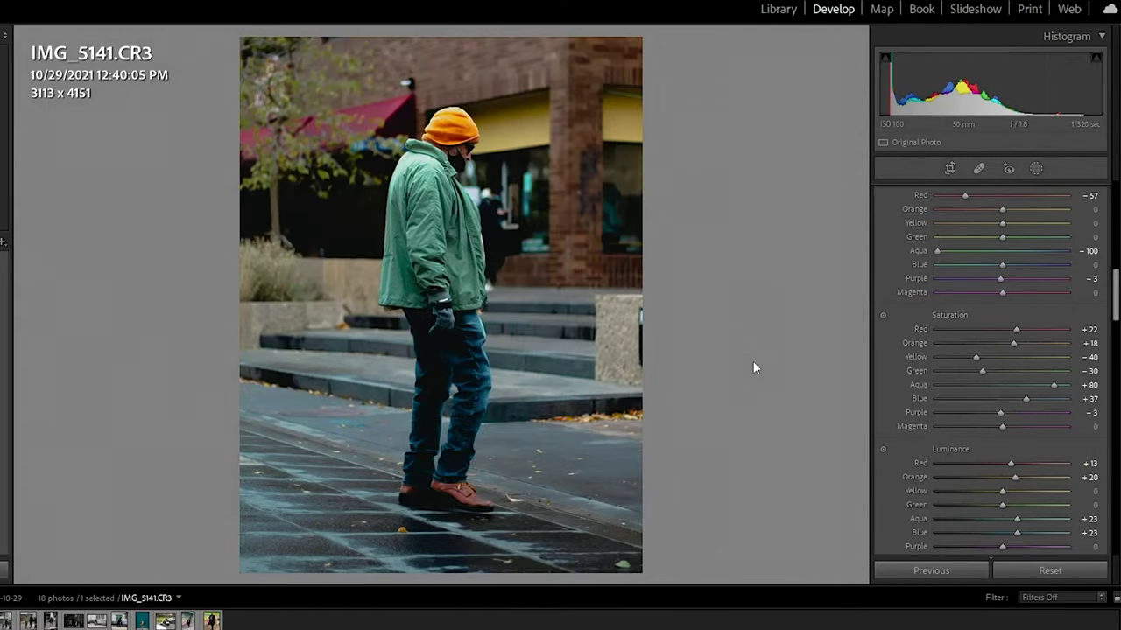
key(backslash)
key(backslash)
key(backslash)
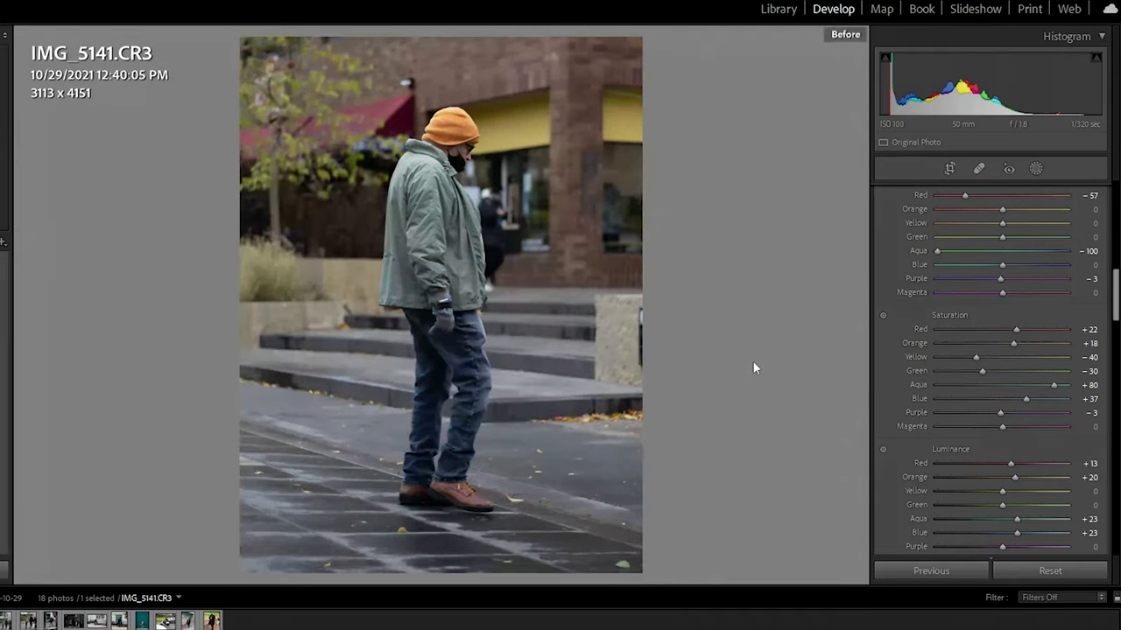
key(backslash)
key(backslash)
key(backslash)
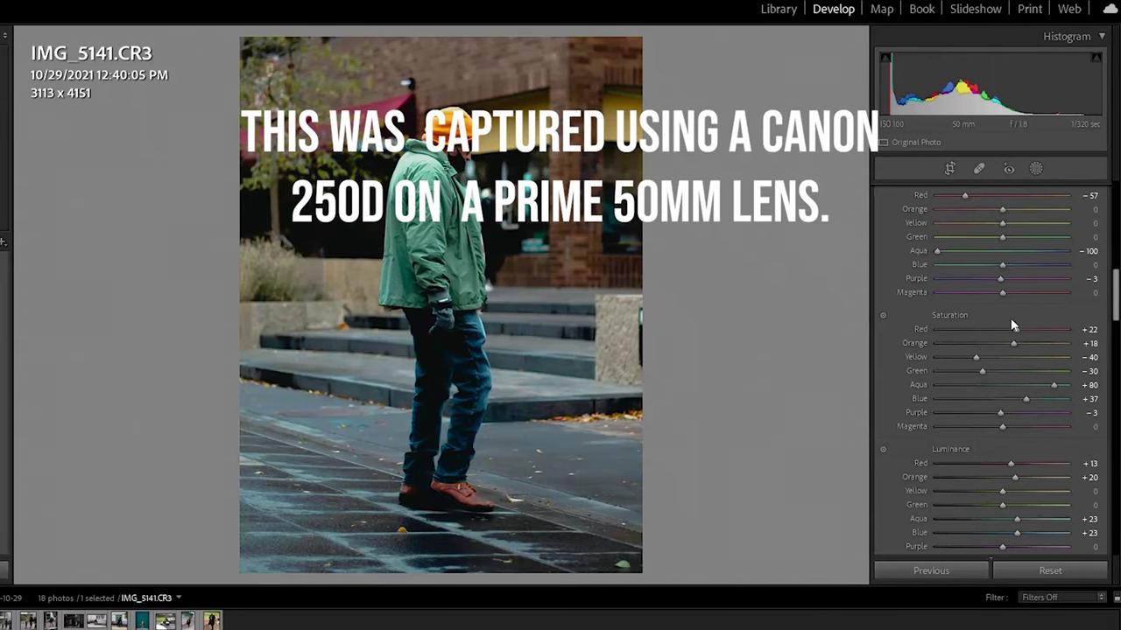
scroll(1015, 320, up, 10)
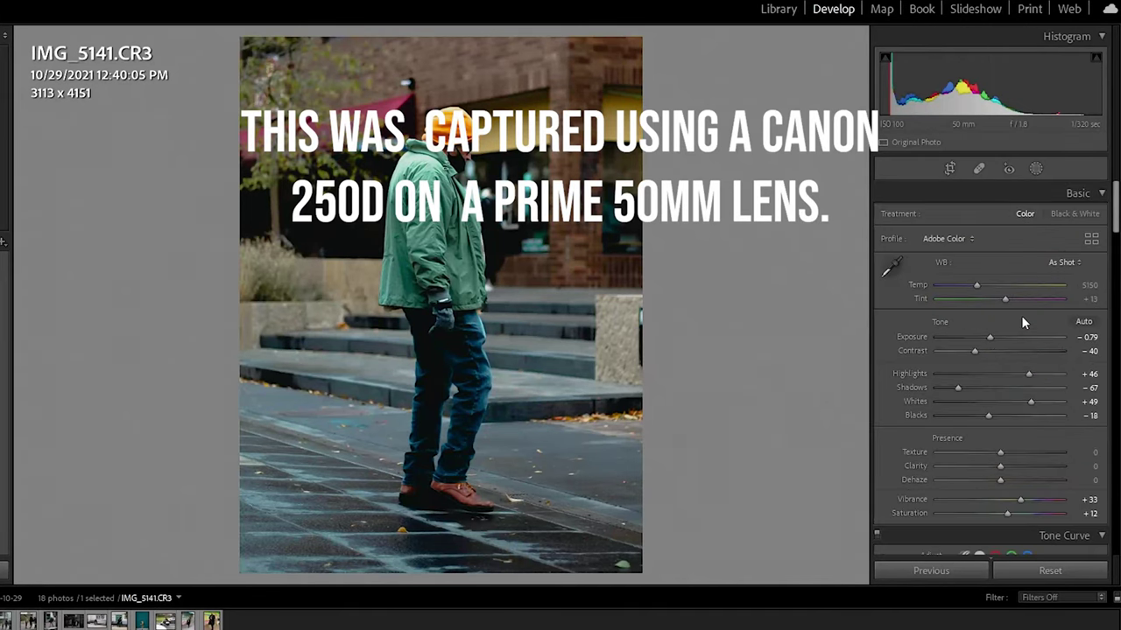
Reset all adjustments and crop tighter around the man to 3274 x 4911
click(1066, 573)
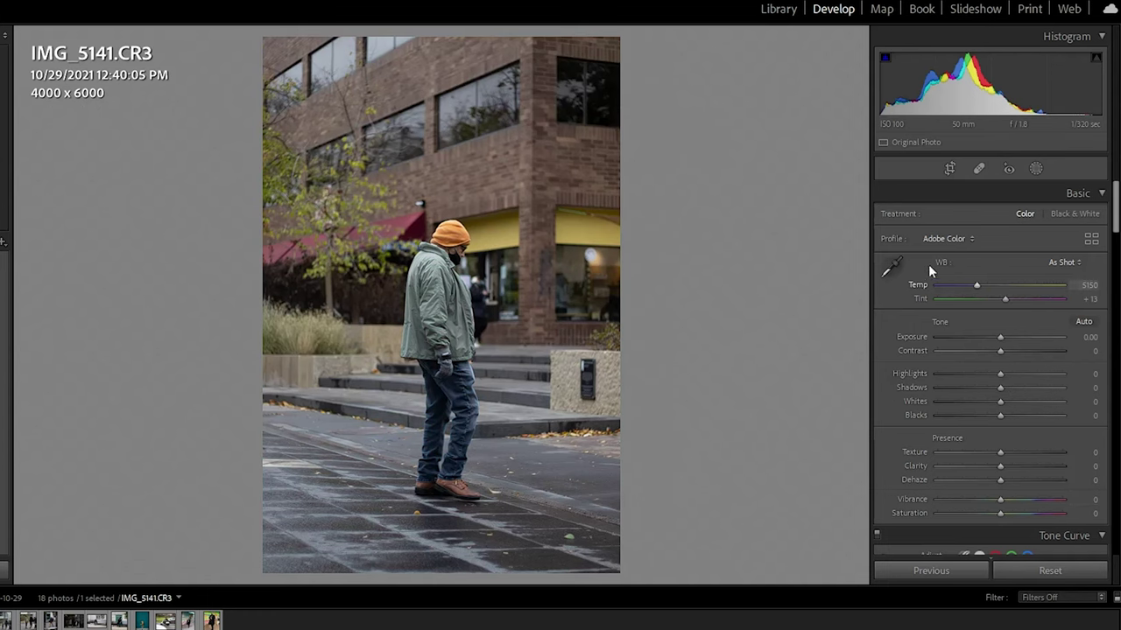
click(952, 168)
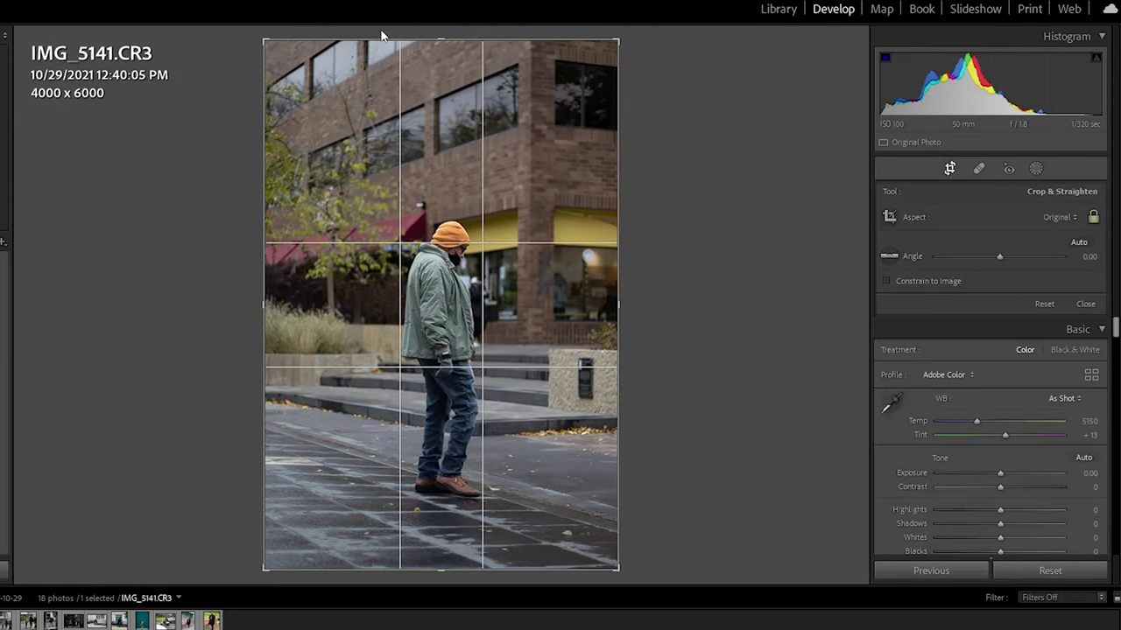
drag(239, 31, 304, 31)
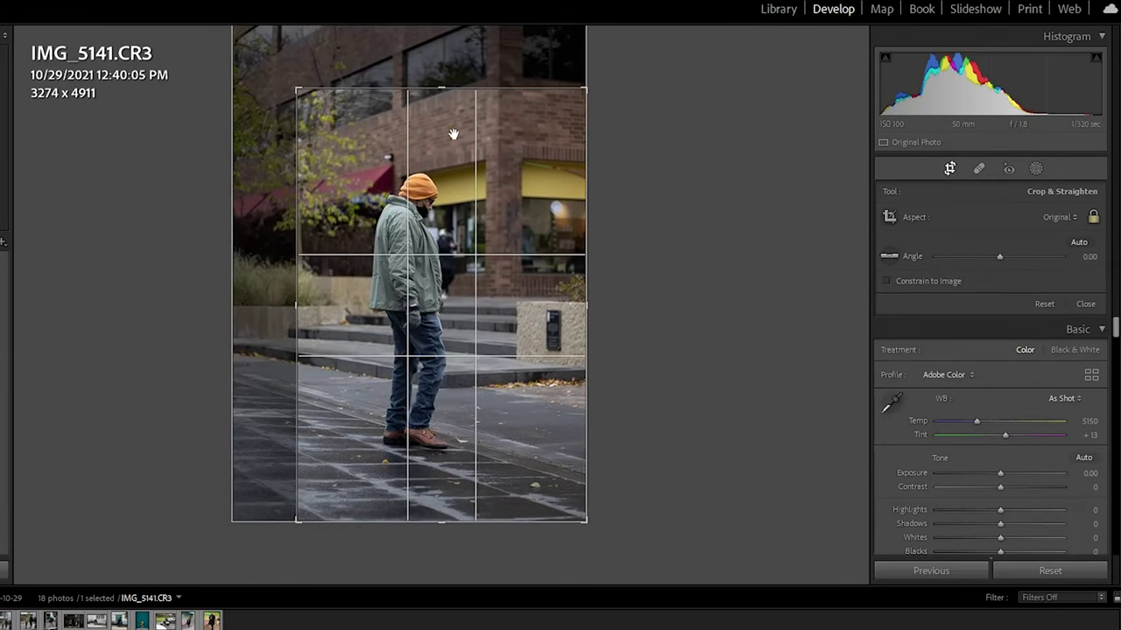
drag(449, 172, 440, 226)
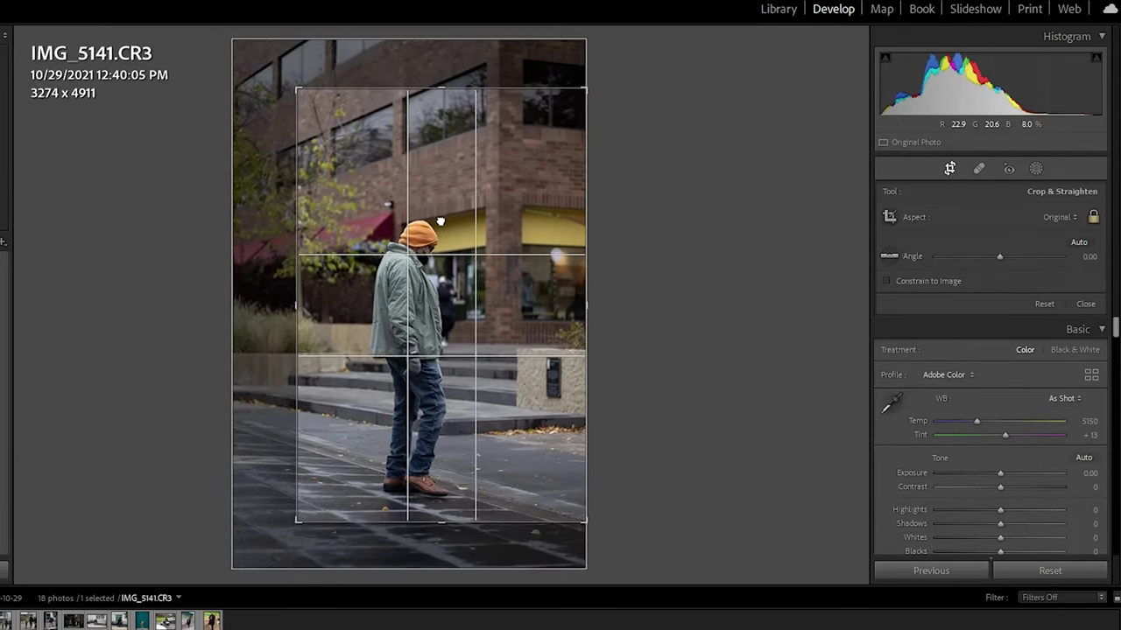
key(Return)
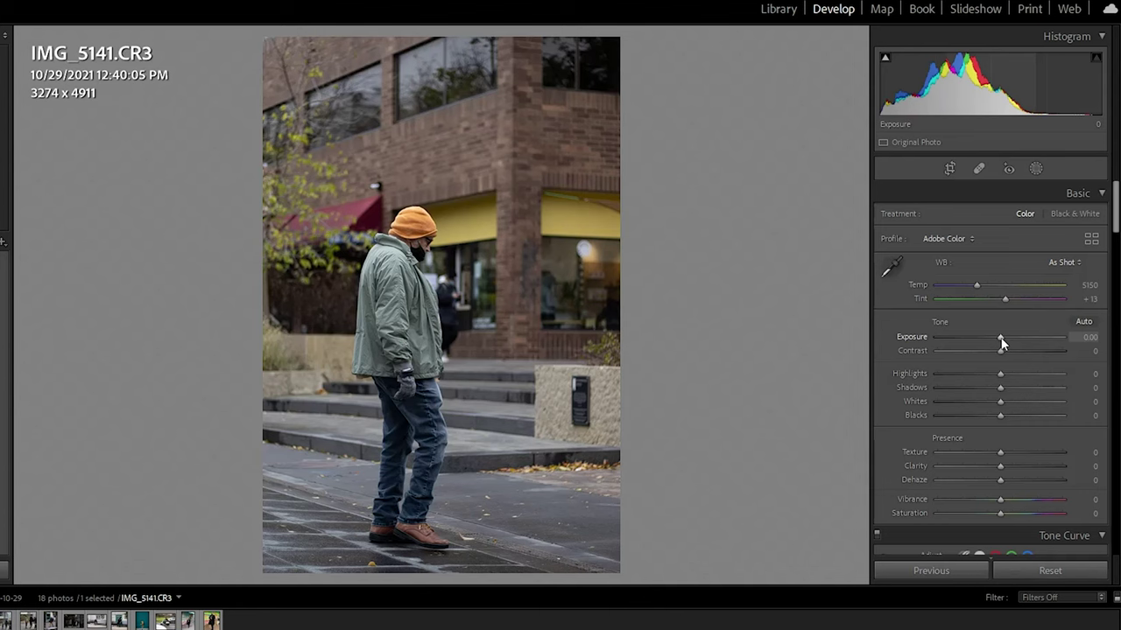
Set Basic sliders: Exposure +0.80, Contrast -40, Highlights +46, Shadows -67, Whites +48, Blacks -16
drag(1001, 338, 1011, 338)
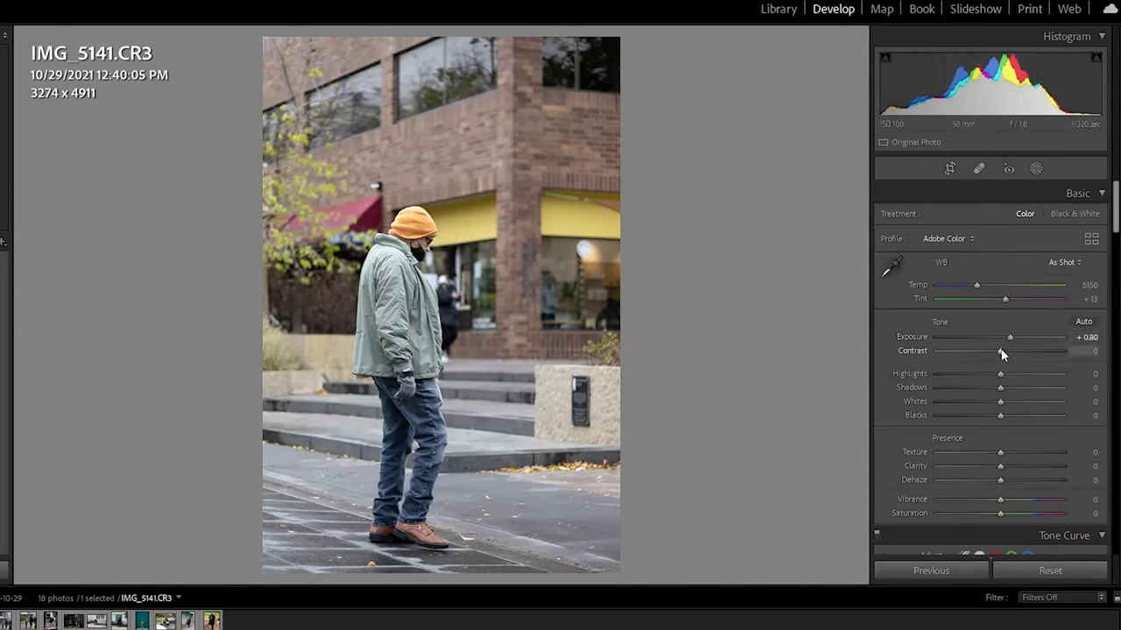
drag(1001, 351, 974, 351)
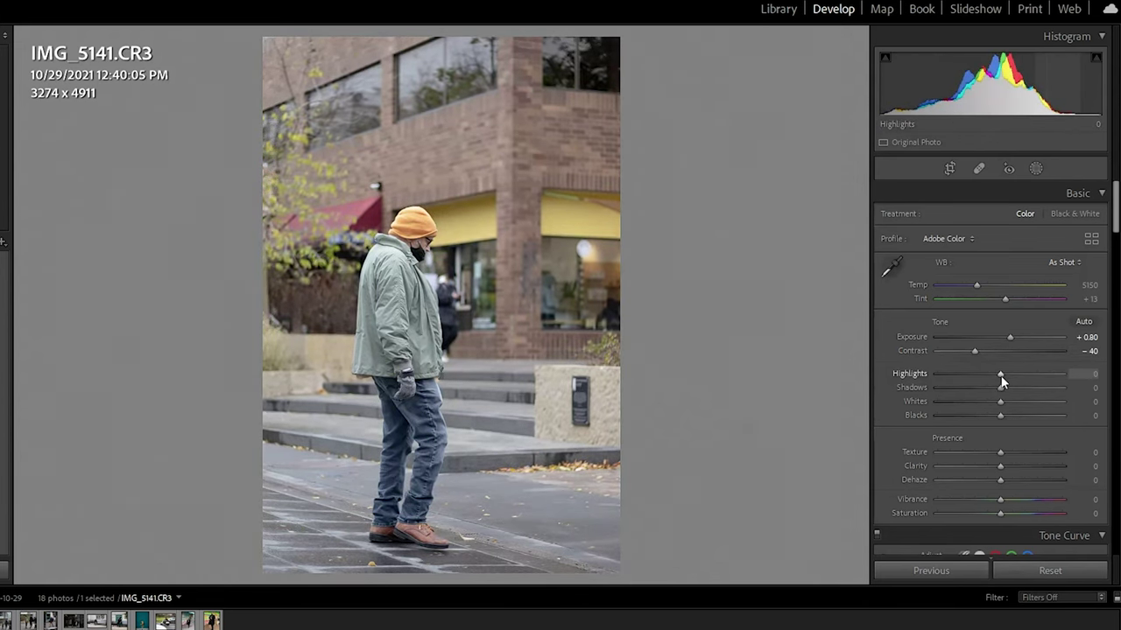
drag(1001, 375, 1029, 374)
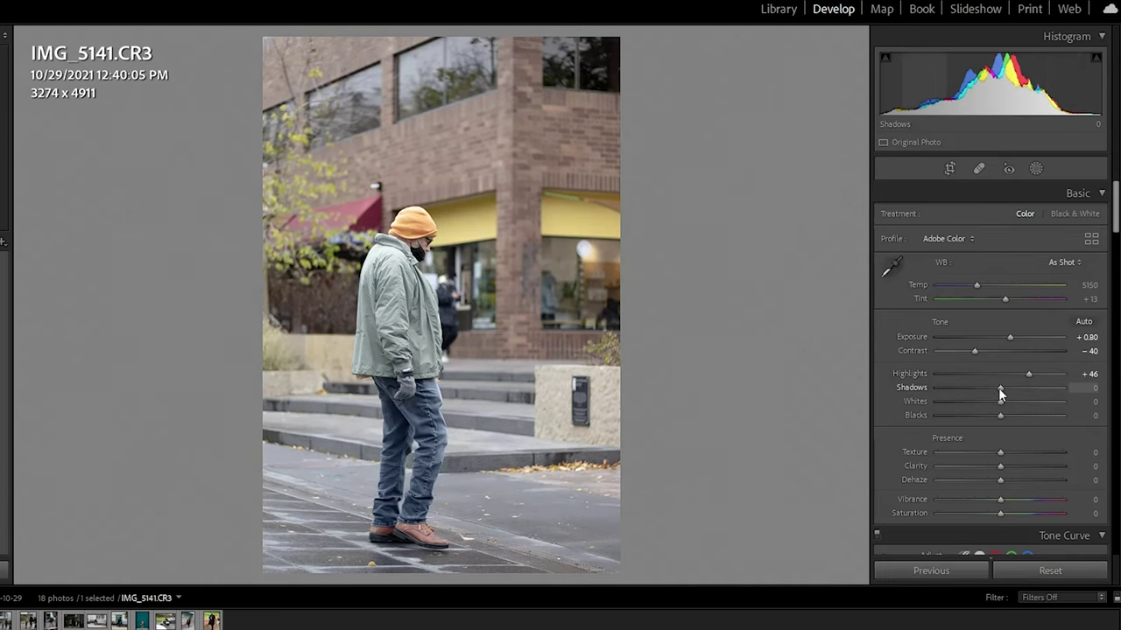
drag(998, 388, 956, 391)
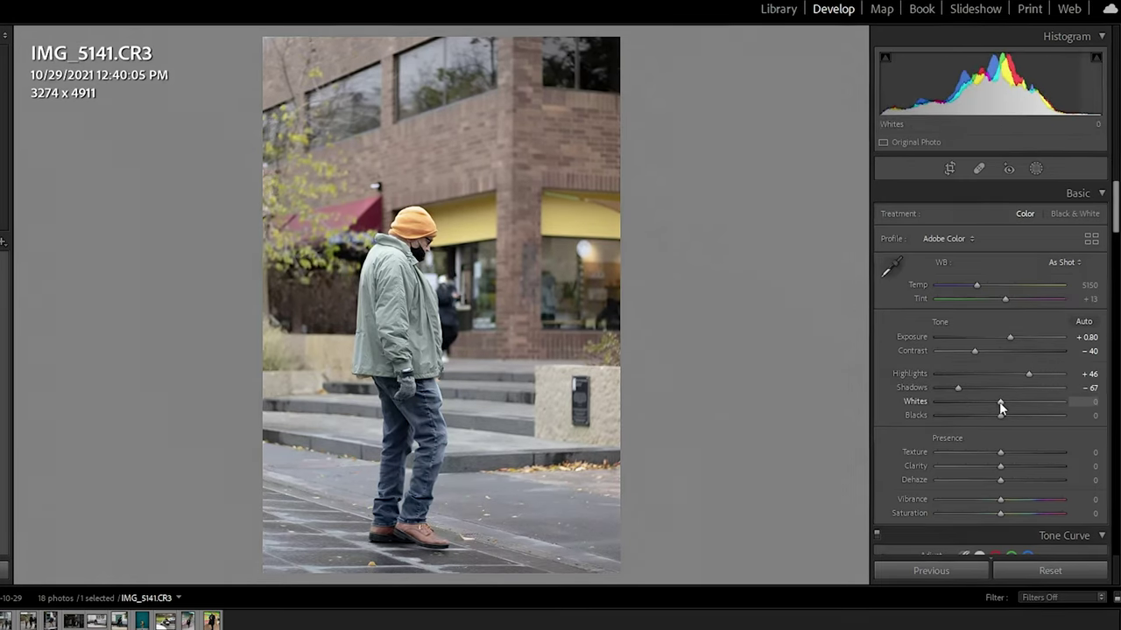
drag(999, 402, 1029, 404)
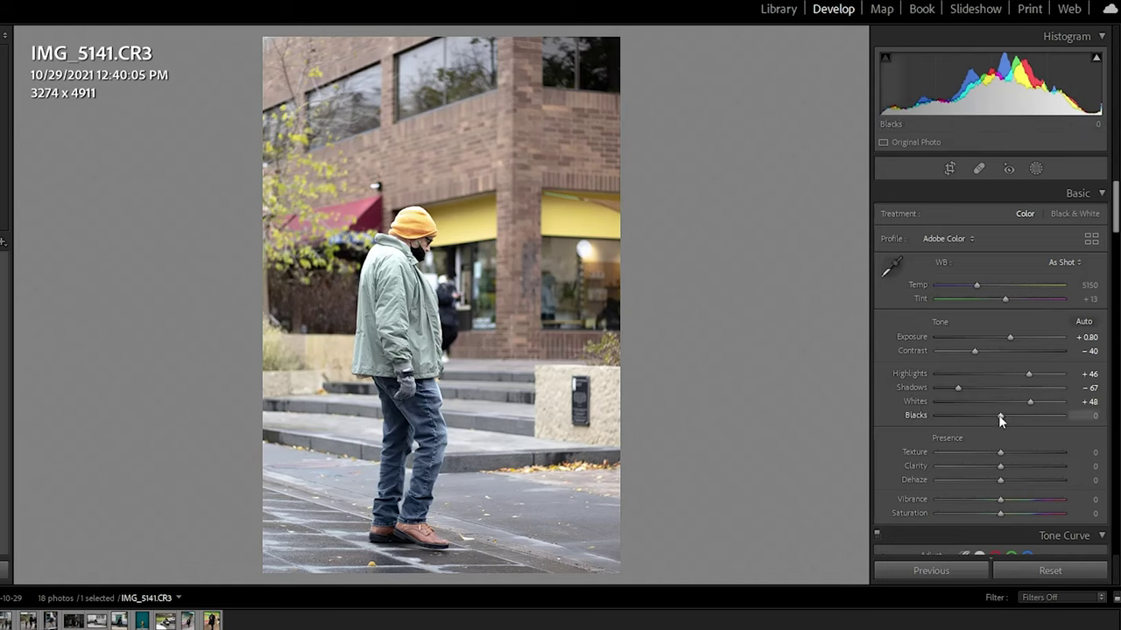
drag(999, 416, 989, 417)
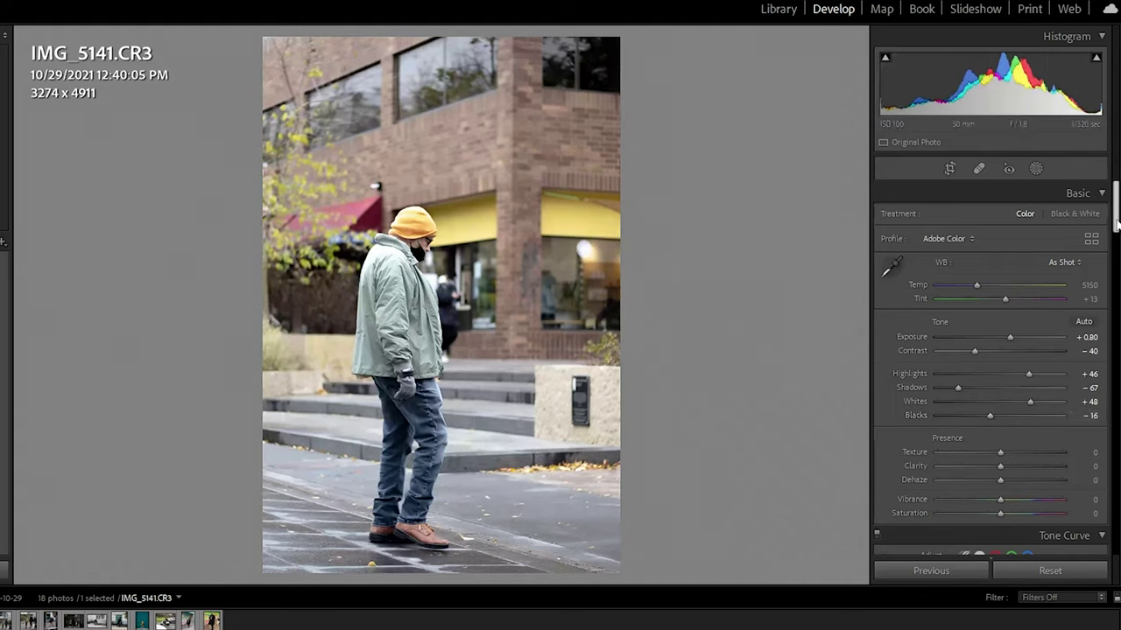
drag(1117, 226, 1116, 252)
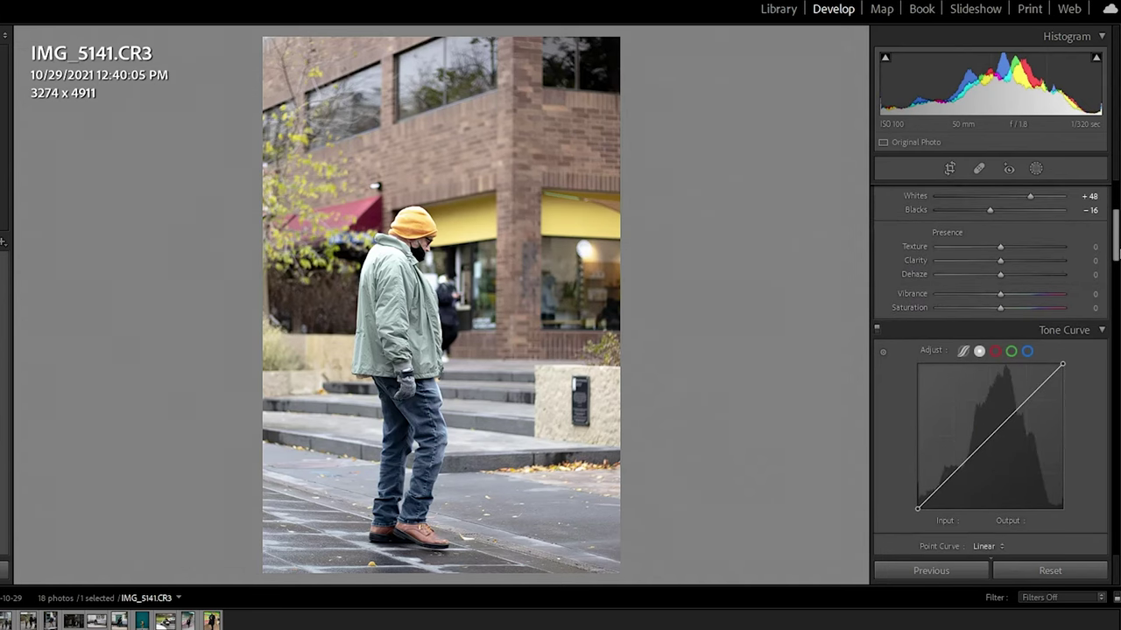
Add highlight, midtone and shadow curve points, lowering the white point to 218 and raising blacks to 20
click(1025, 402)
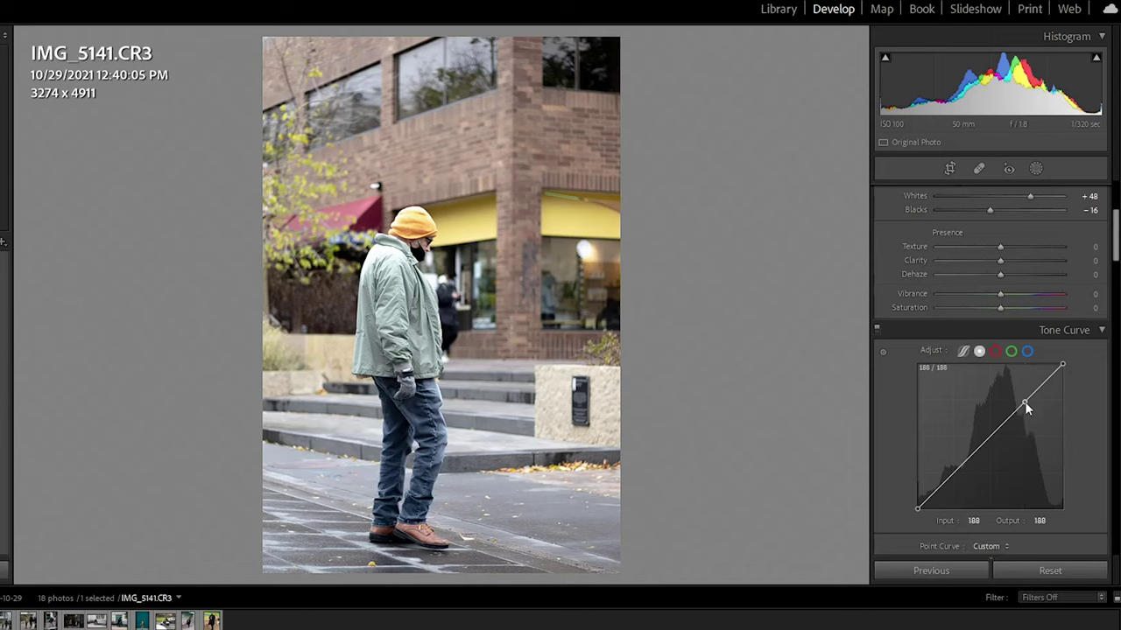
click(989, 439)
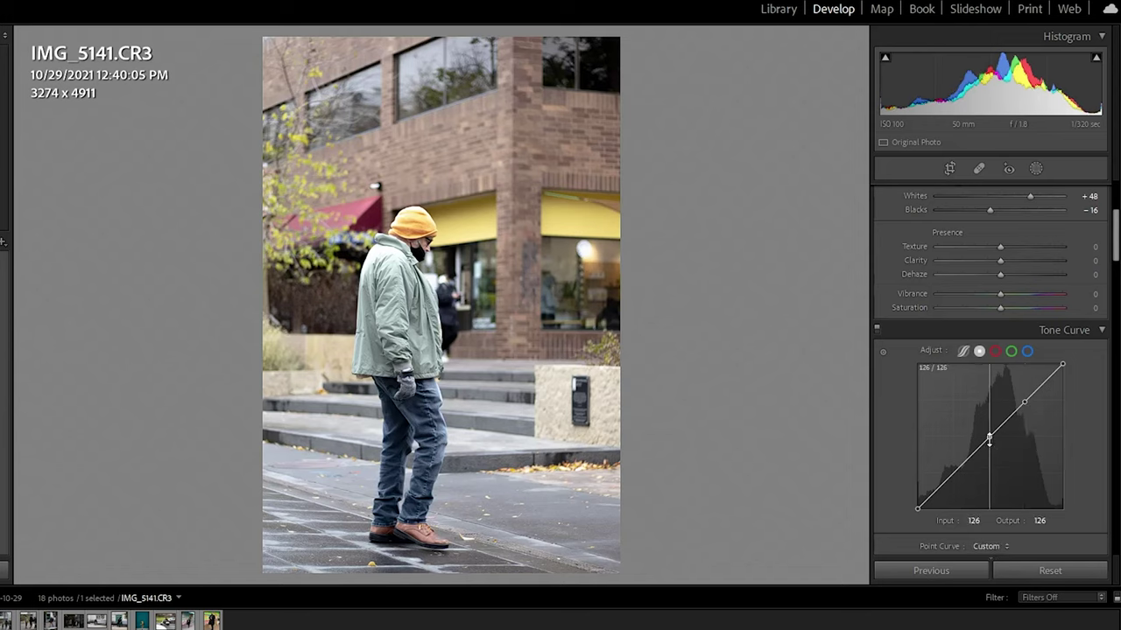
click(953, 474)
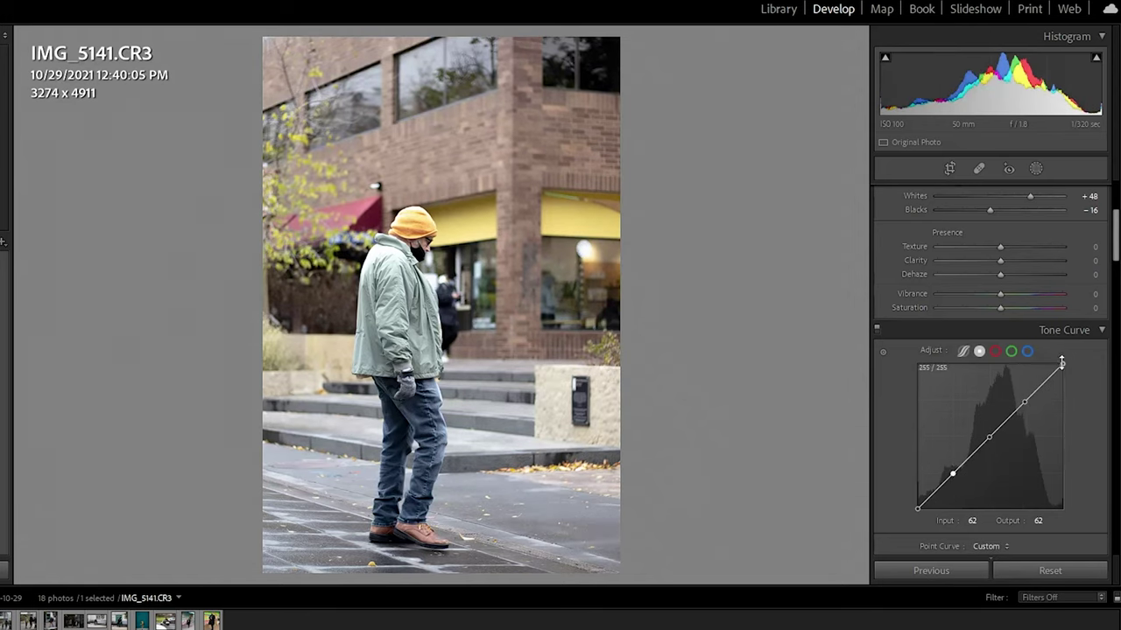
drag(1061, 365, 1080, 387)
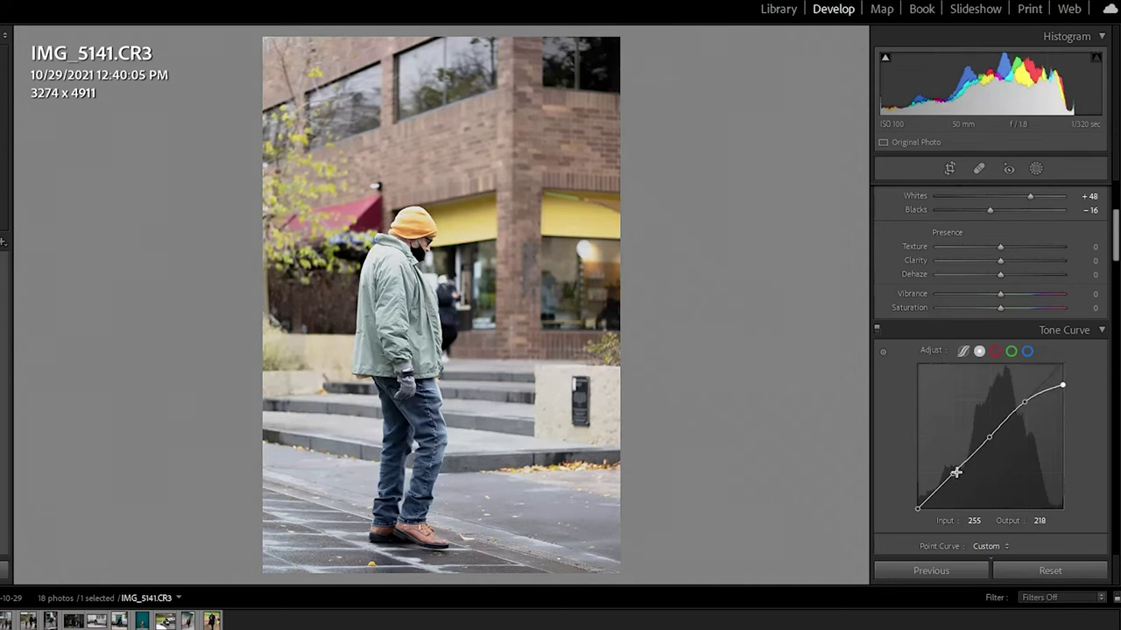
drag(955, 474, 911, 501)
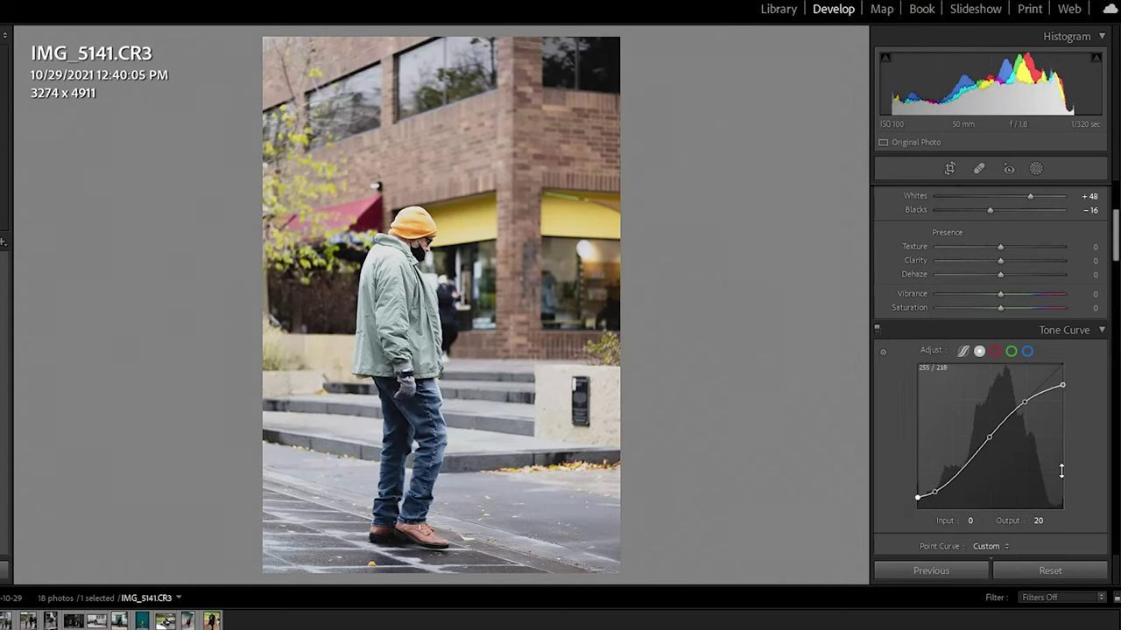
Shift the calibration primaries: blue hue and saturation down, green hue to +44, red hue warmer
scroll(1061, 470, down, 5)
scroll(1061, 470, down, 15)
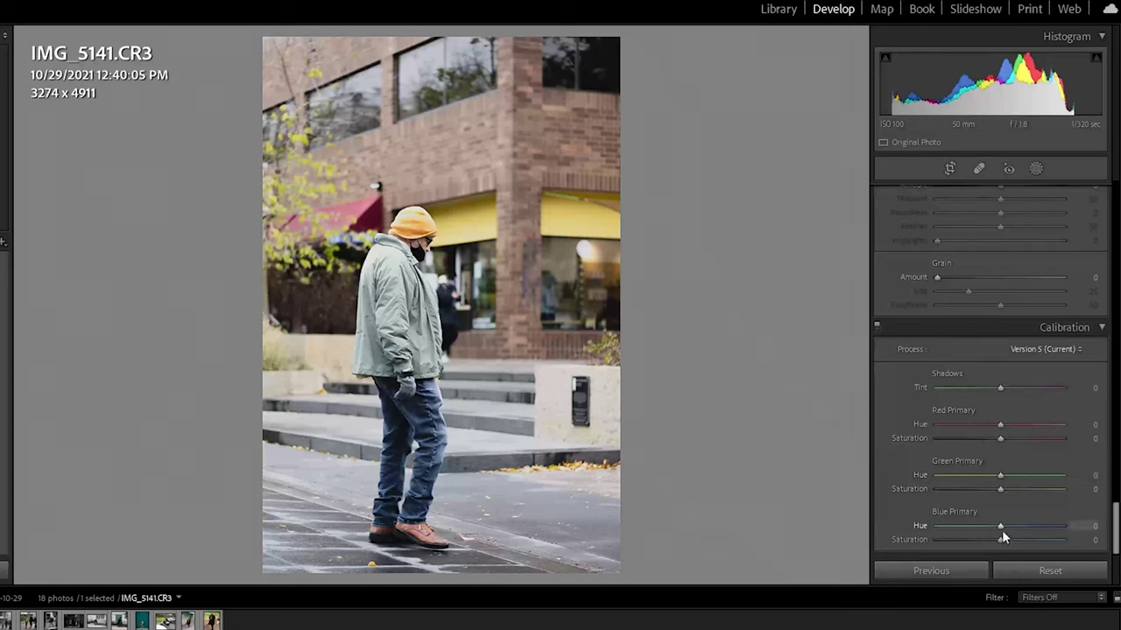
mouse_move(1002, 530)
mouse_down()
mouse_move(1019, 530)
mouse_move(972, 534)
mouse_move(992, 547)
mouse_up()
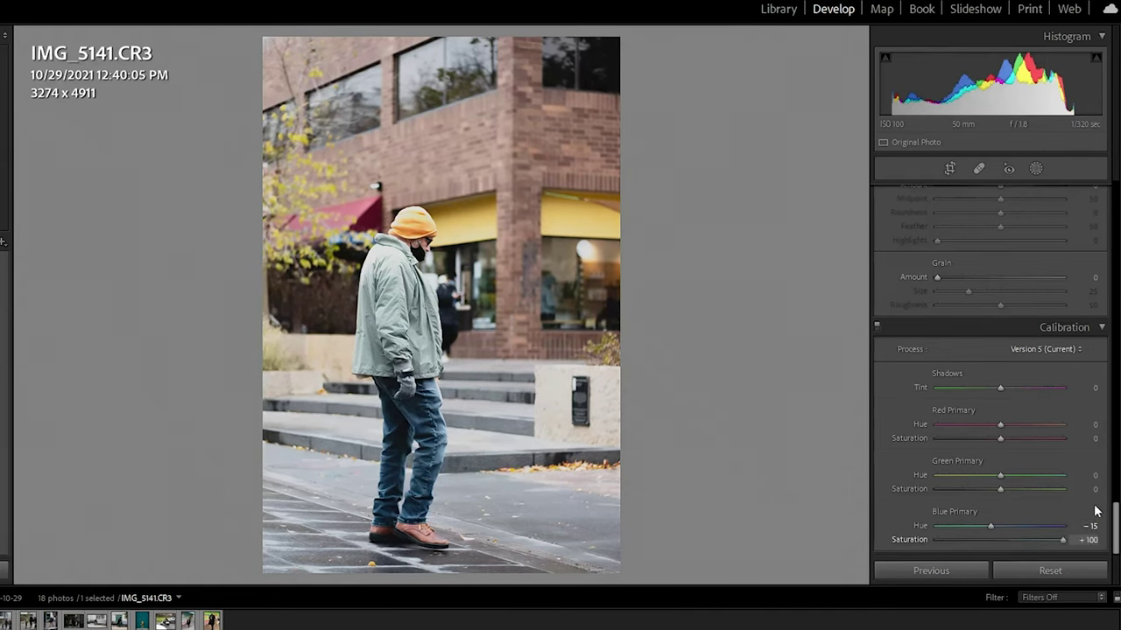
drag(1093, 535, 1066, 535)
drag(983, 536, 975, 538)
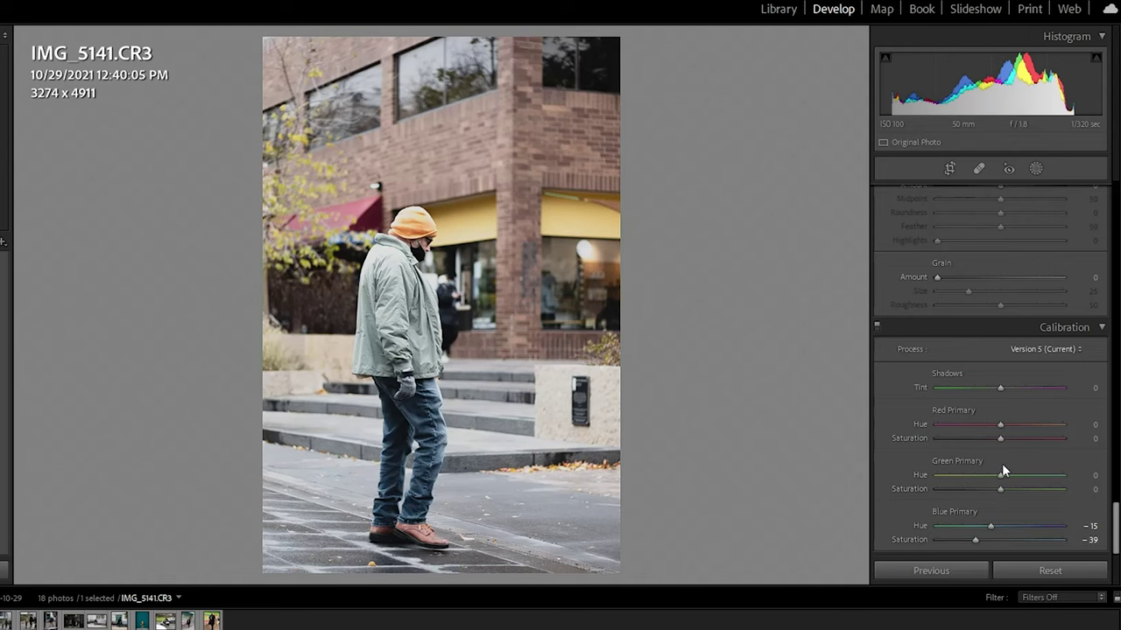
mouse_move(1000, 476)
mouse_down()
mouse_move(1065, 487)
mouse_move(858, 517)
mouse_up()
drag(979, 511, 1026, 512)
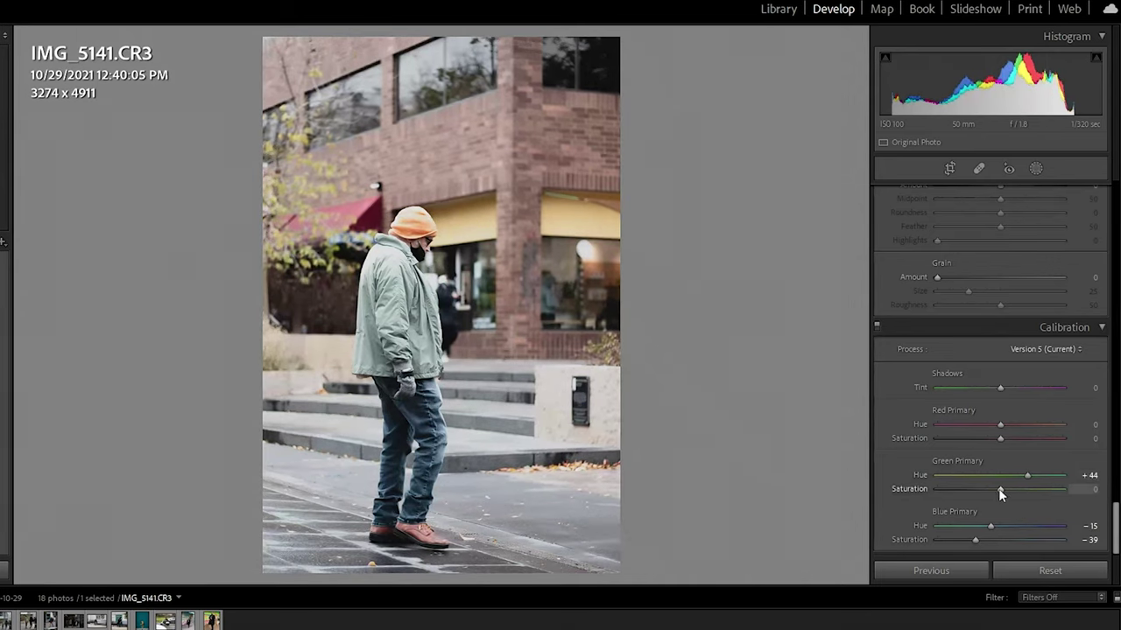
drag(1004, 496, 1006, 492)
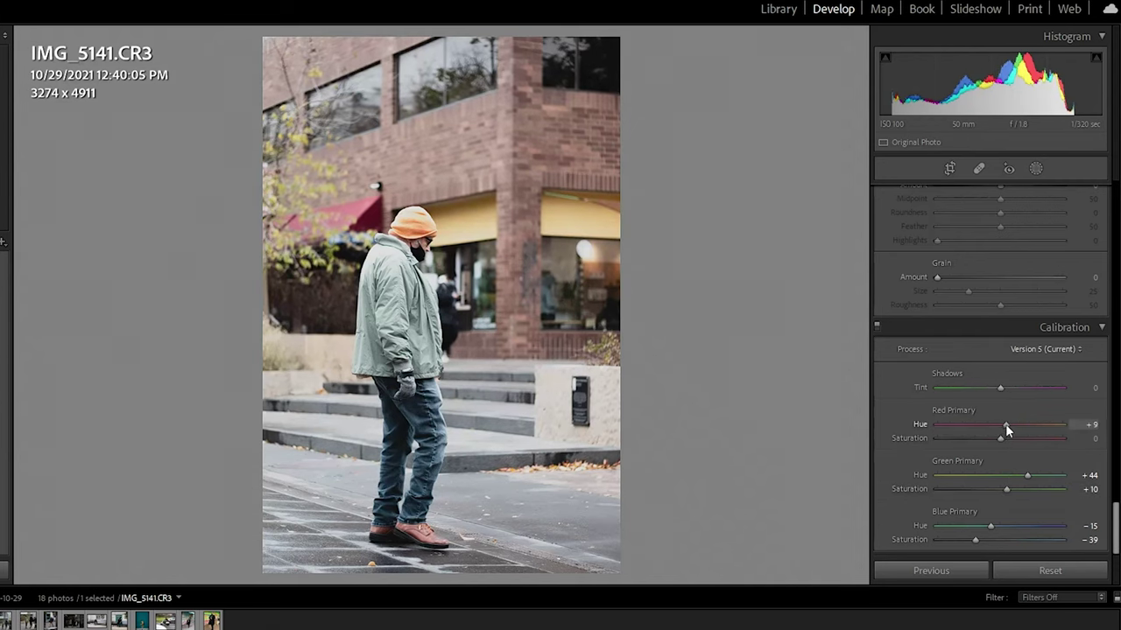
mouse_move(1003, 425)
mouse_down()
mouse_move(1017, 423)
mouse_move(1013, 438)
mouse_up()
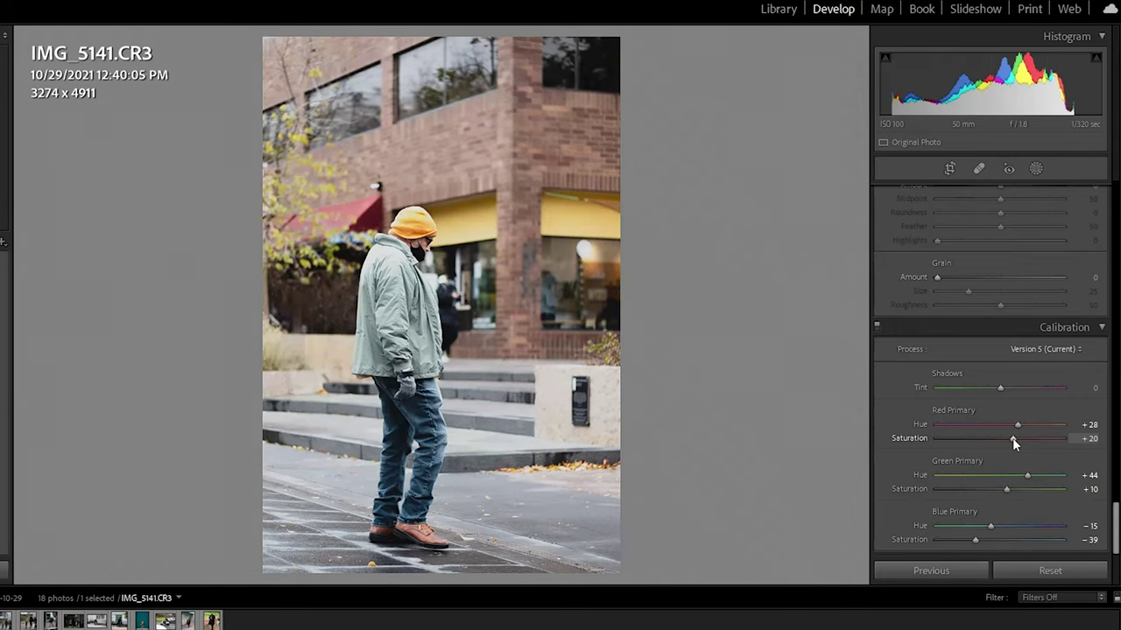
Apply Upright Auto perspective correction in the Transform panel
scroll(1116, 524, up, 3)
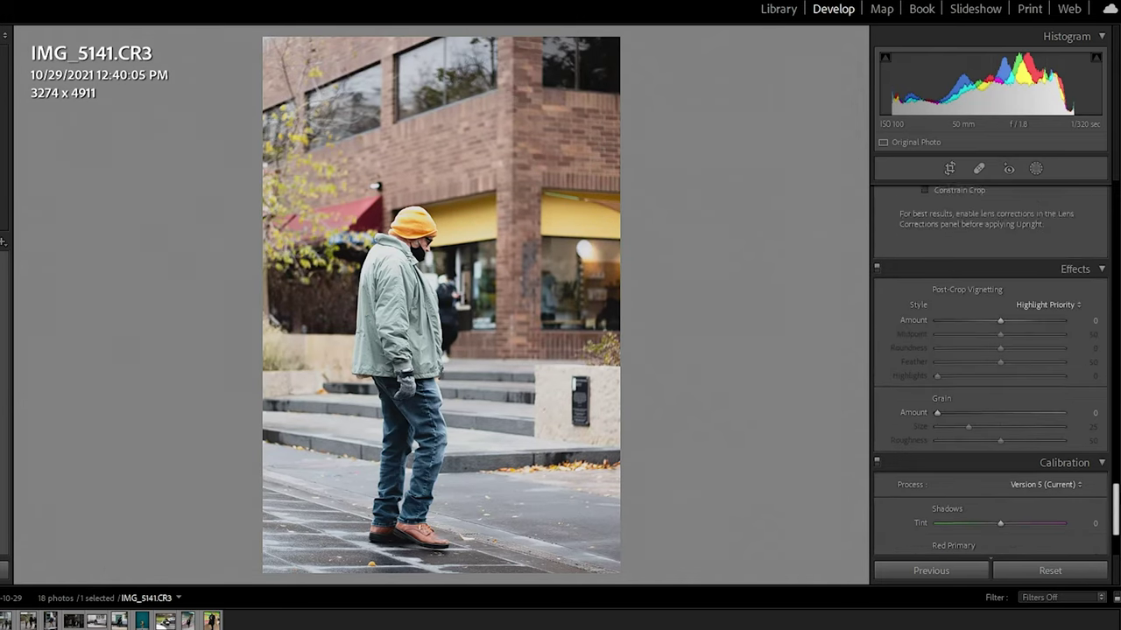
scroll(989, 368, up, 5)
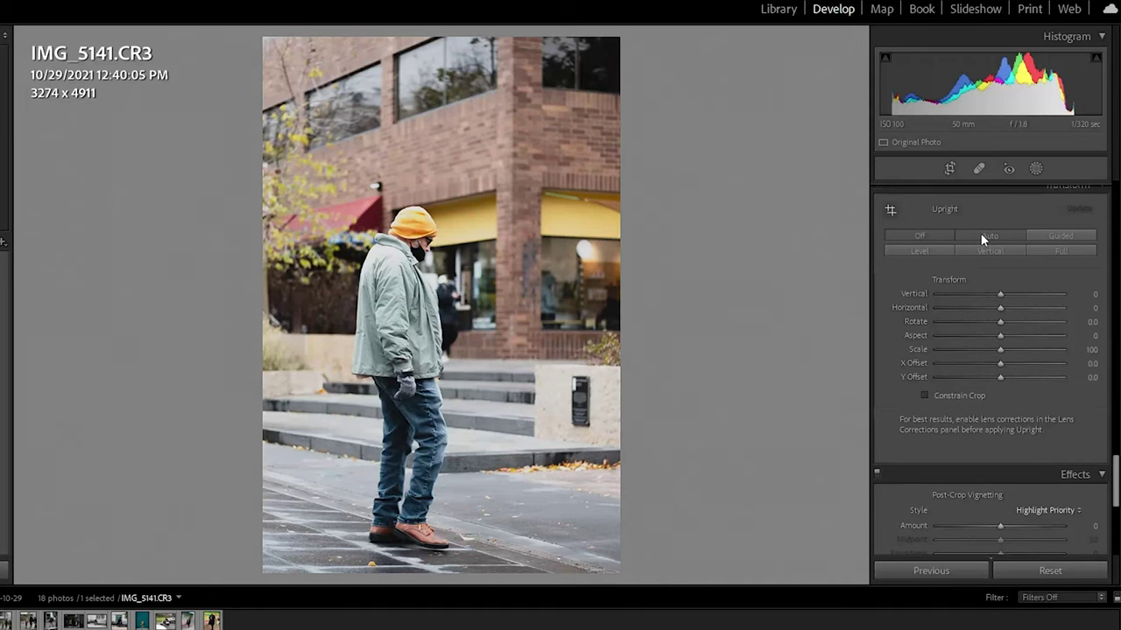
click(980, 235)
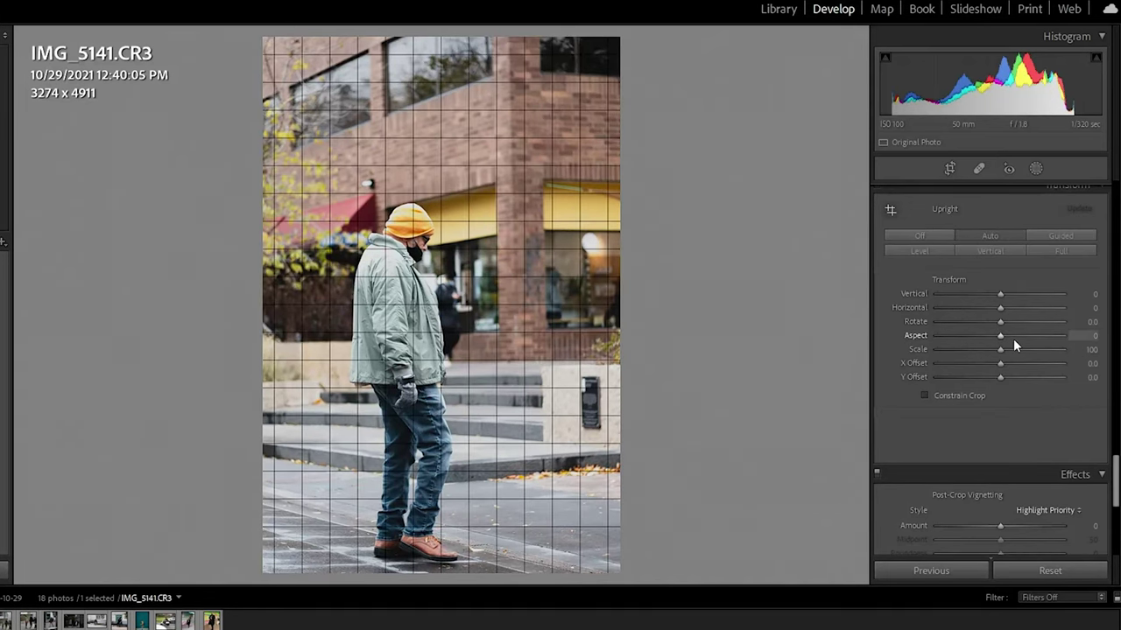
Enable Remove Chromatic Aberration and the Canon EF 50mm f/1.8 STM lens profile
scroll(1013, 339, up, 5)
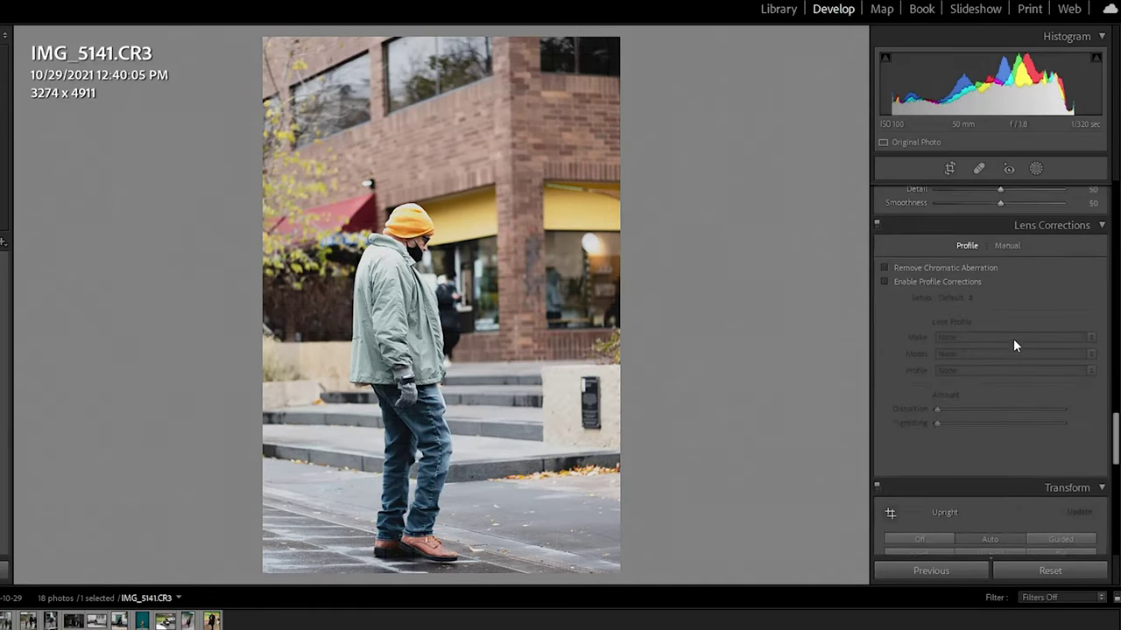
click(932, 270)
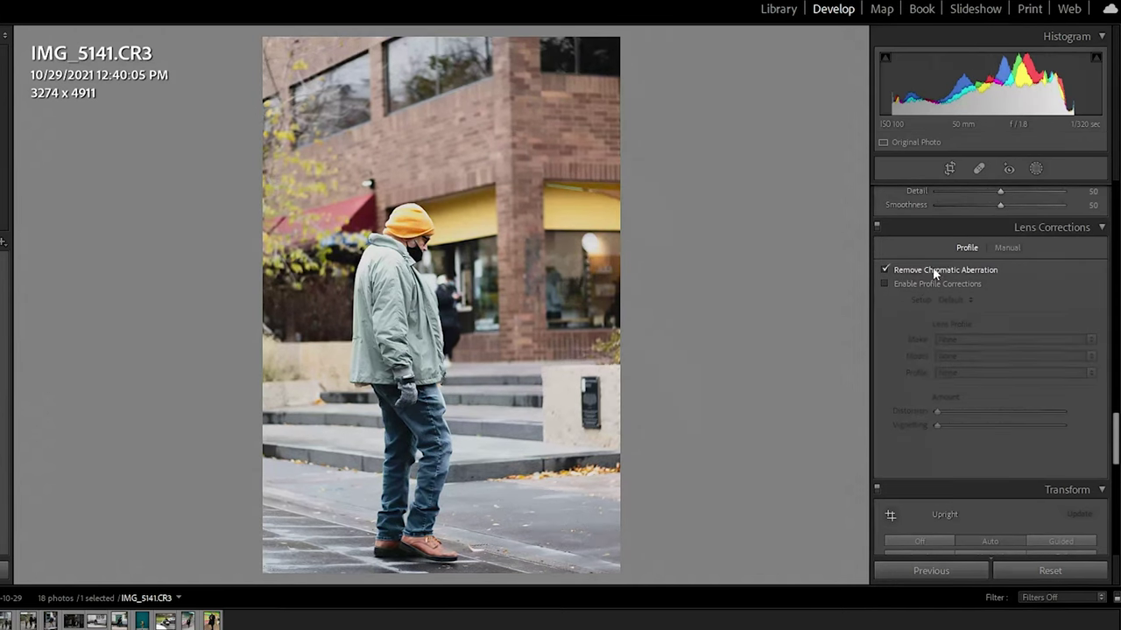
click(921, 286)
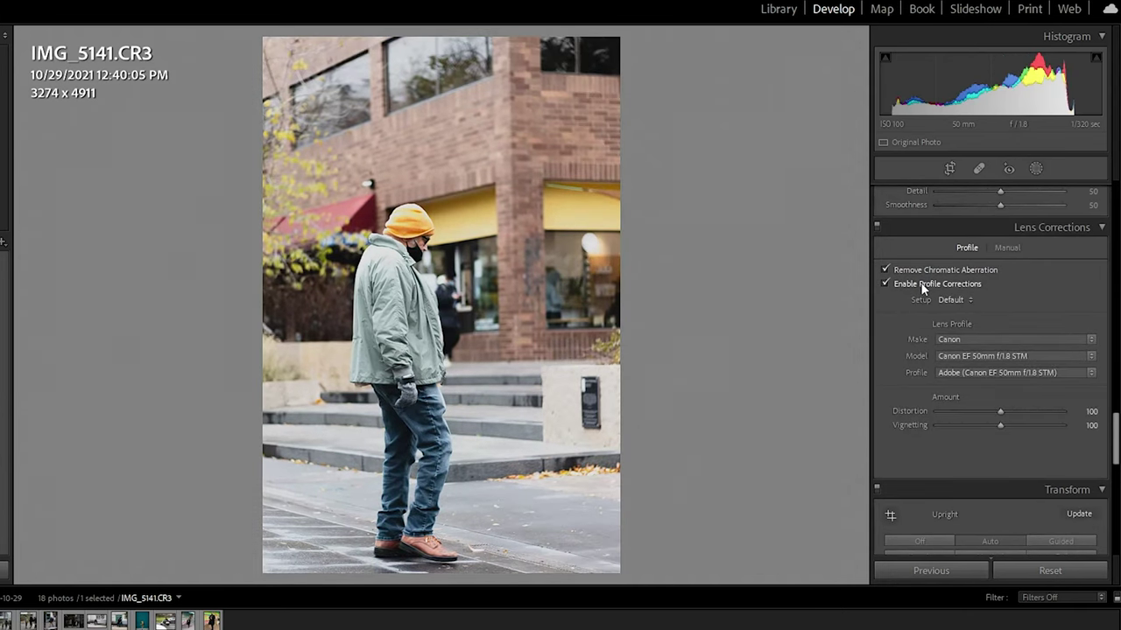
In Color Grading's Shadows wheel, set hue 177 and saturation 4 for a faint teal cast
scroll(1021, 316, up, 5)
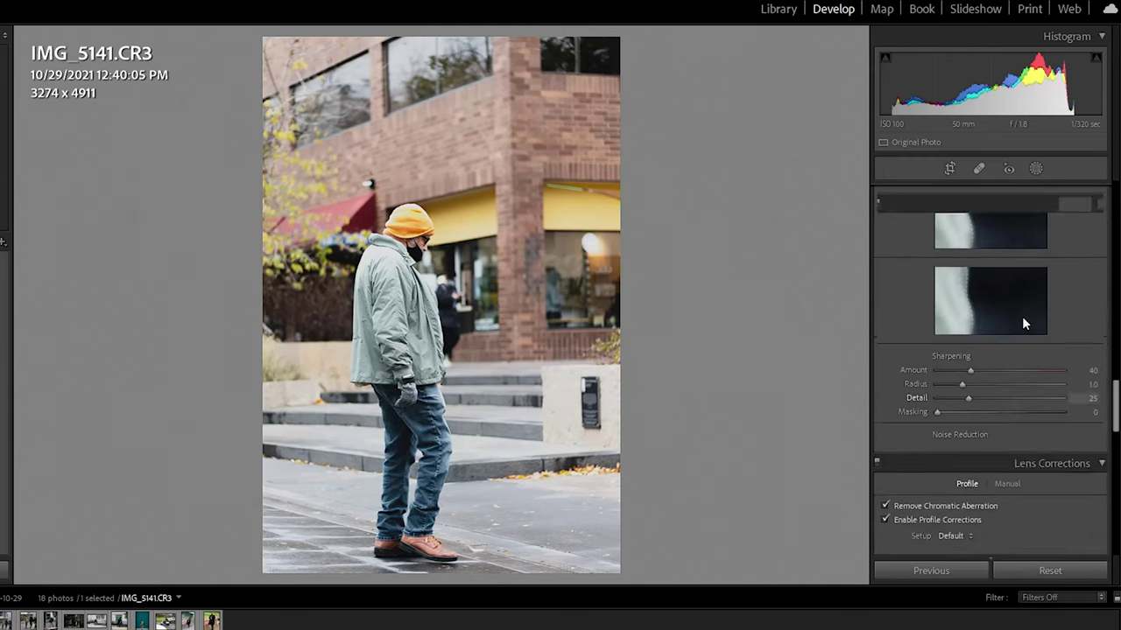
scroll(1021, 316, up, 3)
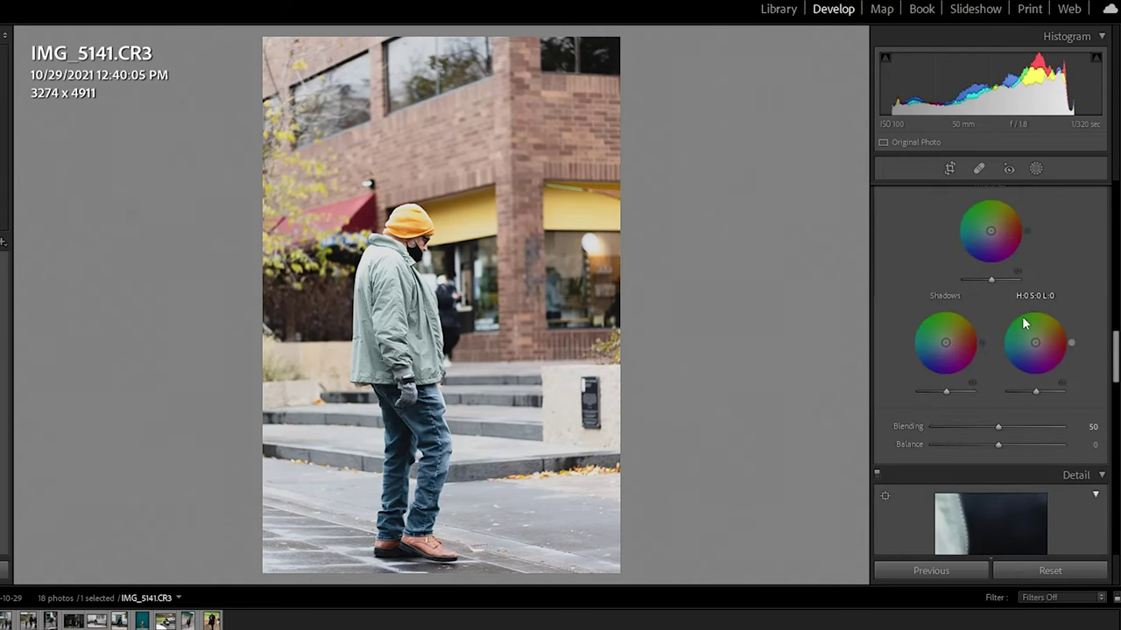
scroll(1007, 295, up, 3)
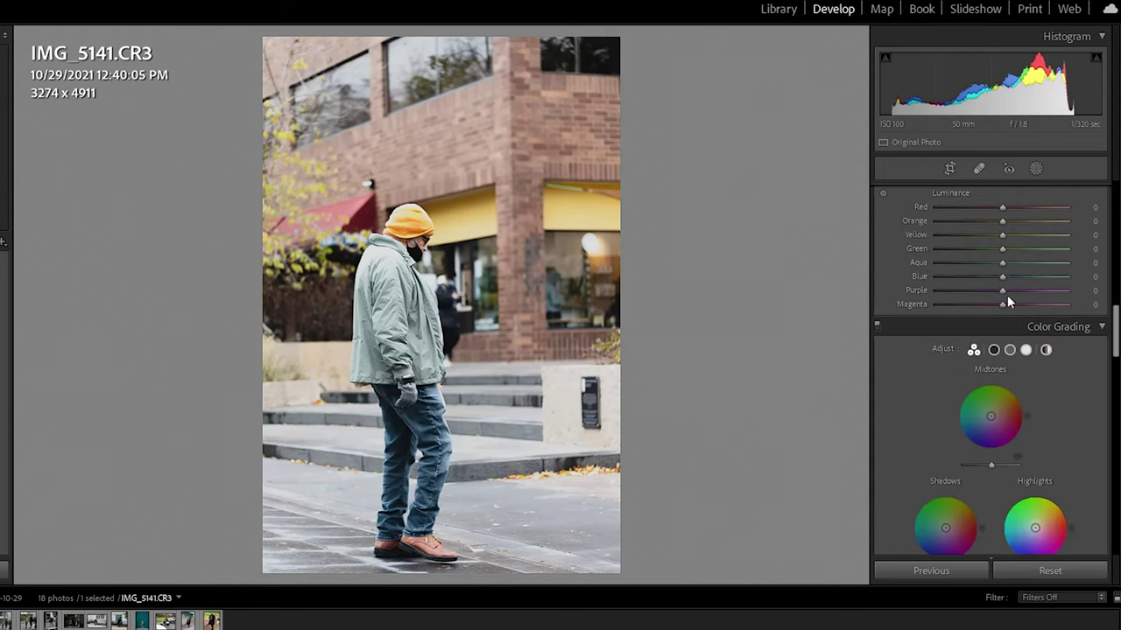
click(992, 349)
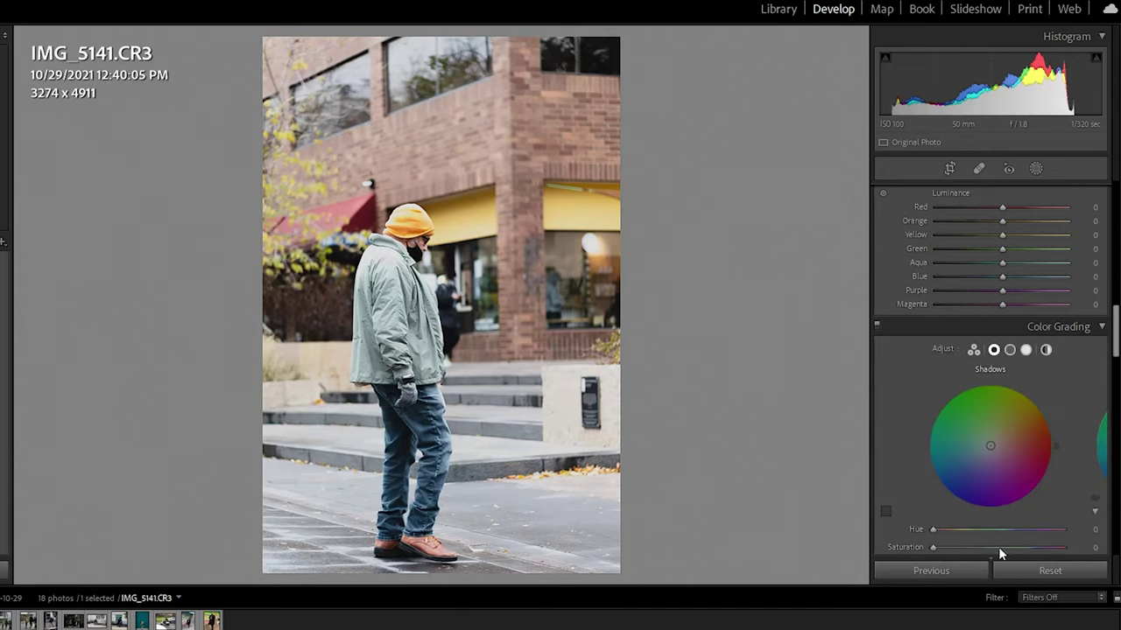
drag(933, 548, 1075, 547)
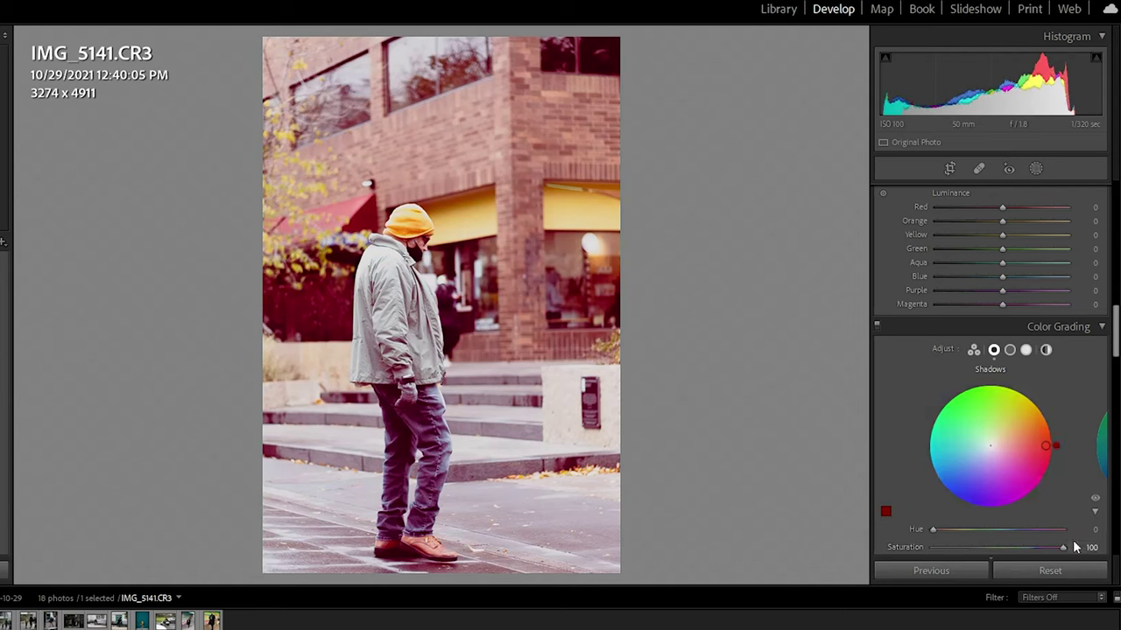
scroll(1073, 540, down, 5)
scroll(1072, 539, up, 1)
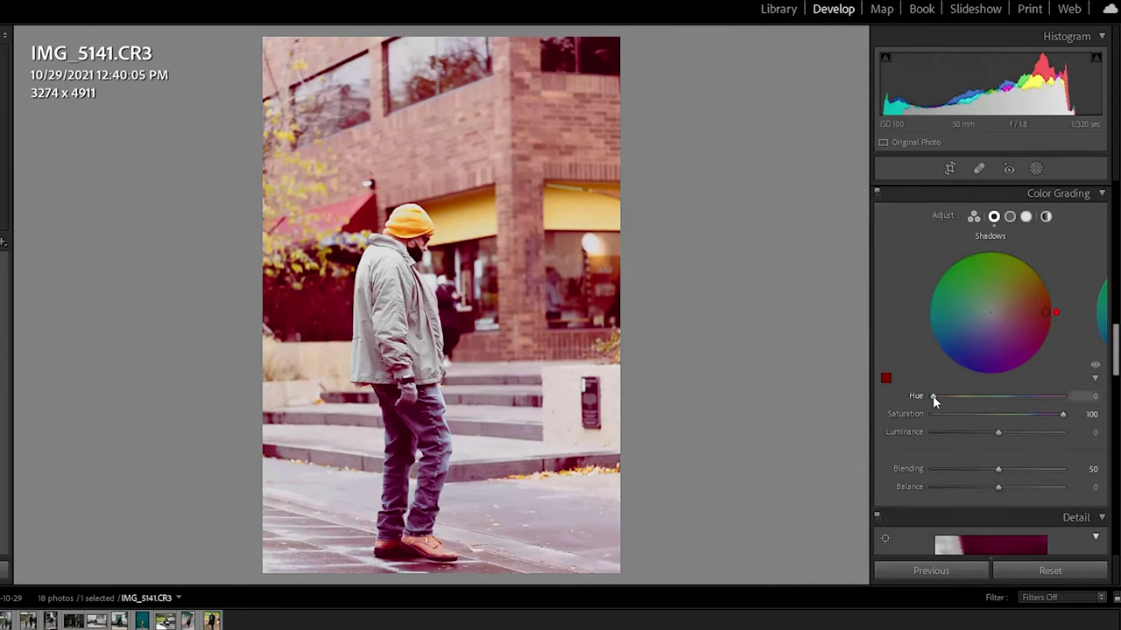
mouse_move(933, 395)
mouse_down()
mouse_move(1036, 396)
mouse_move(1001, 421)
mouse_move(936, 420)
mouse_up()
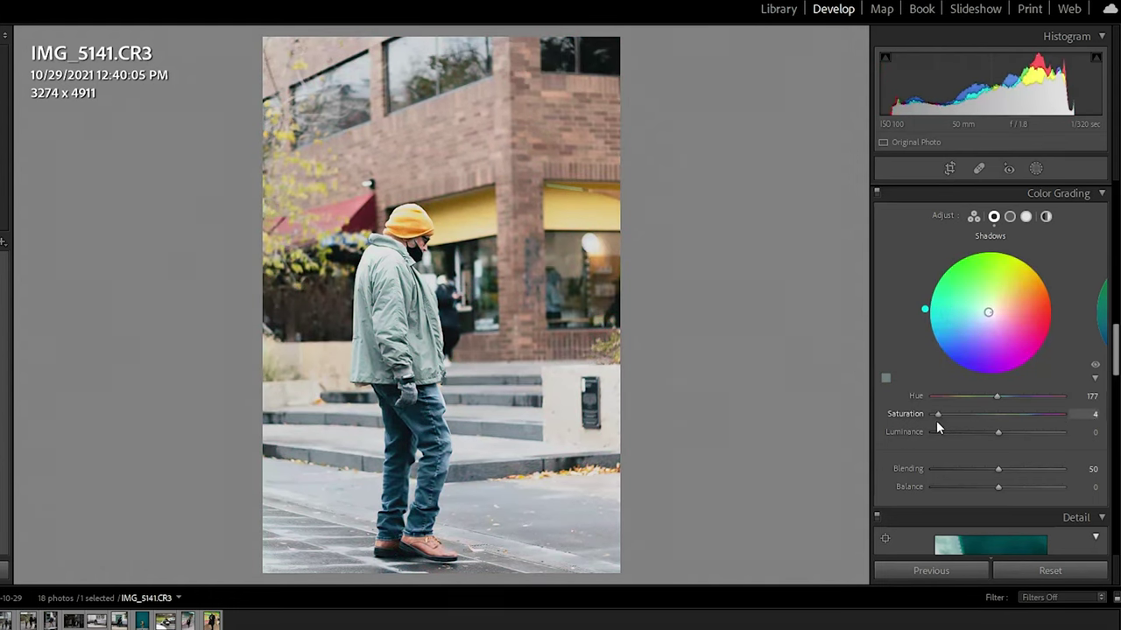
Set the Color Grading Midtones wheel to hue 185 with saturation 7
click(1011, 216)
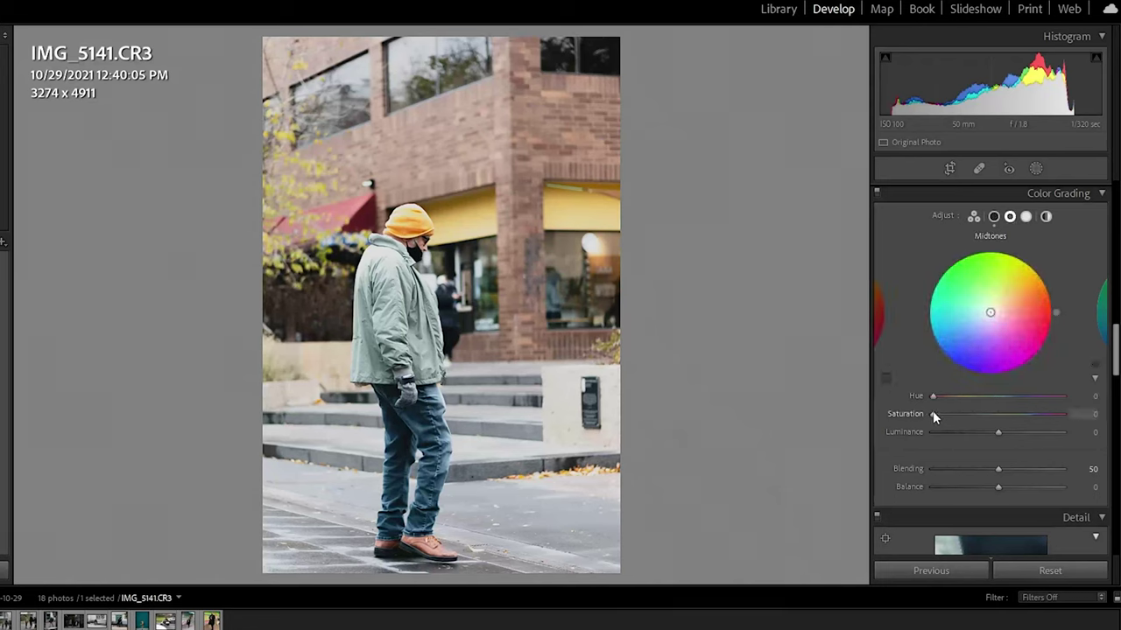
drag(933, 414, 1063, 414)
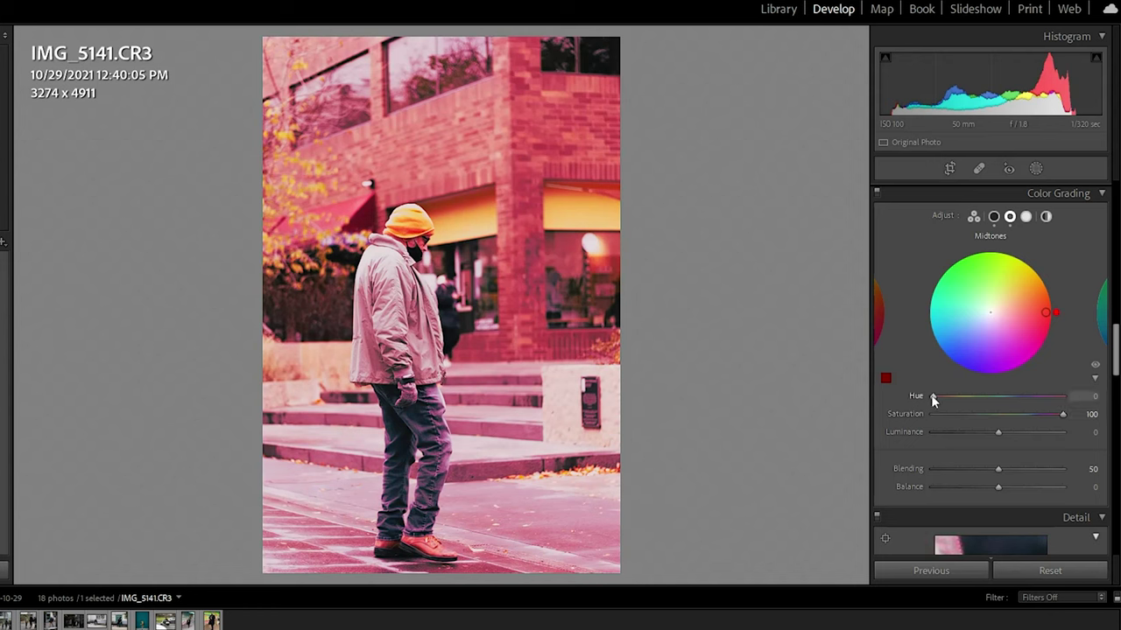
mouse_move(933, 397)
mouse_down()
mouse_move(1063, 404)
mouse_move(942, 415)
mouse_up()
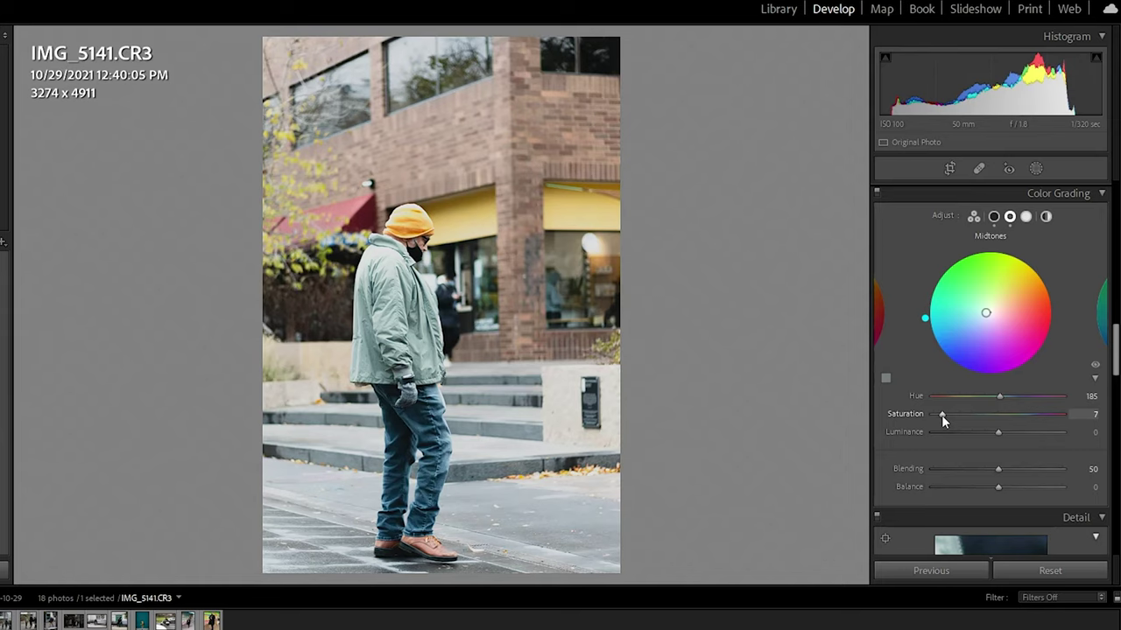
Set the Color Grading Highlights wheel to hue 56, with saturation lowered to 7
click(1025, 217)
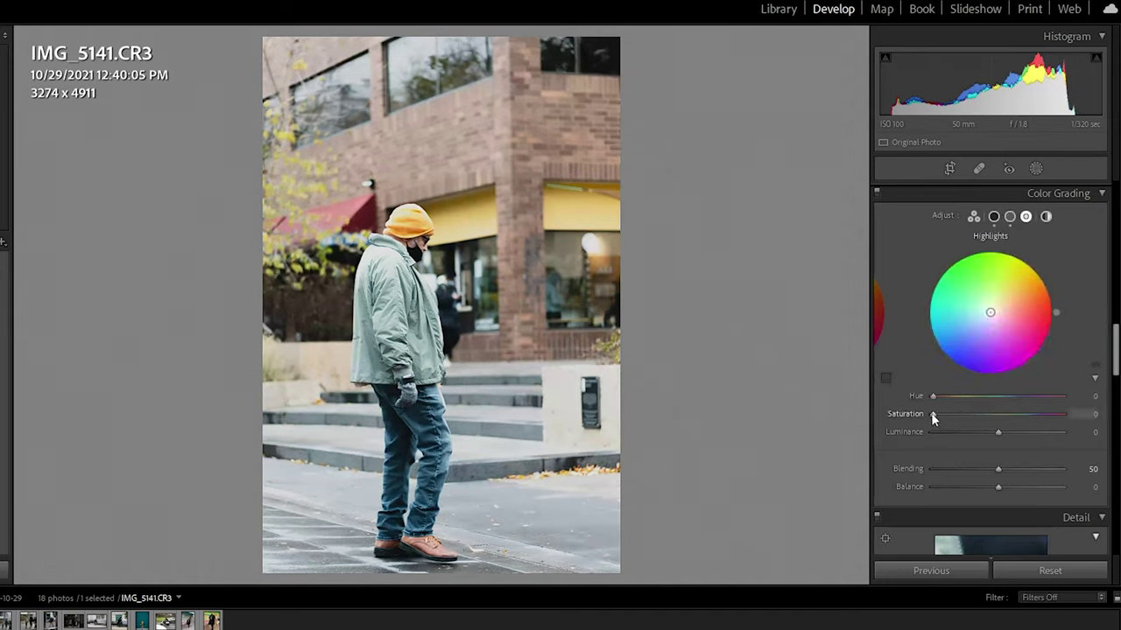
drag(934, 415, 1081, 415)
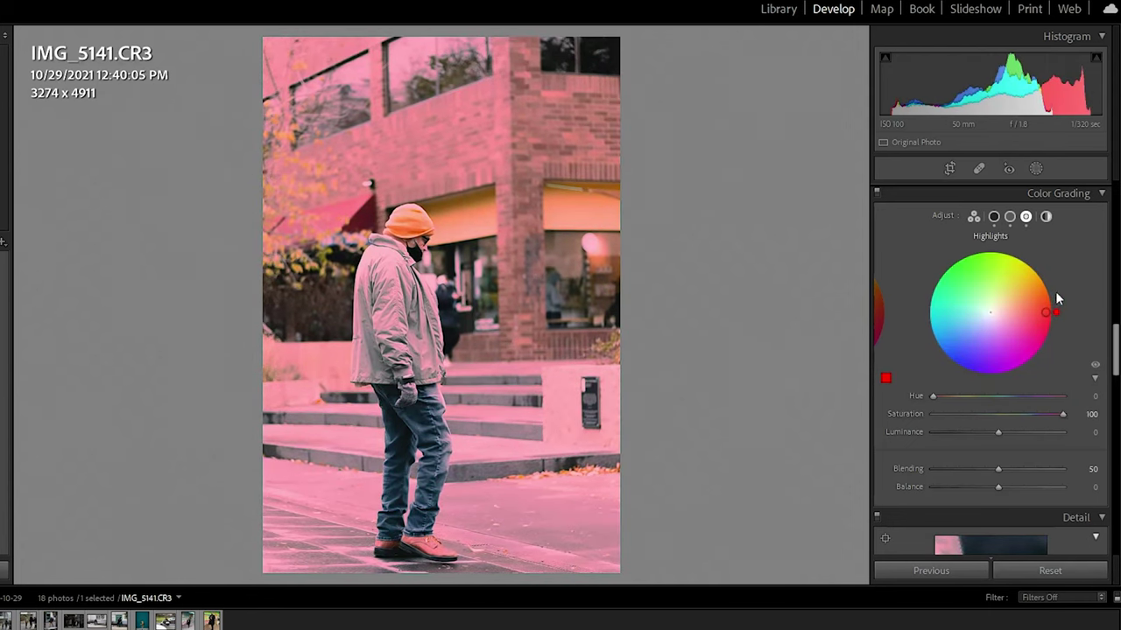
mouse_move(933, 396)
mouse_down()
mouse_move(1033, 405)
mouse_move(929, 392)
mouse_up()
drag(951, 398, 952, 402)
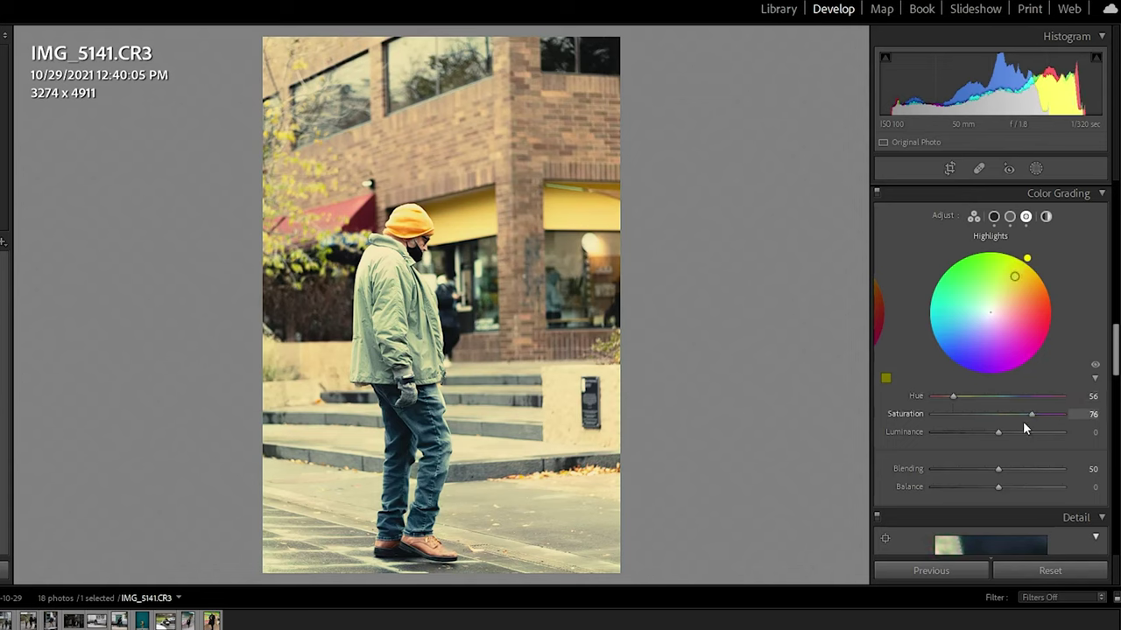
drag(1062, 413, 940, 426)
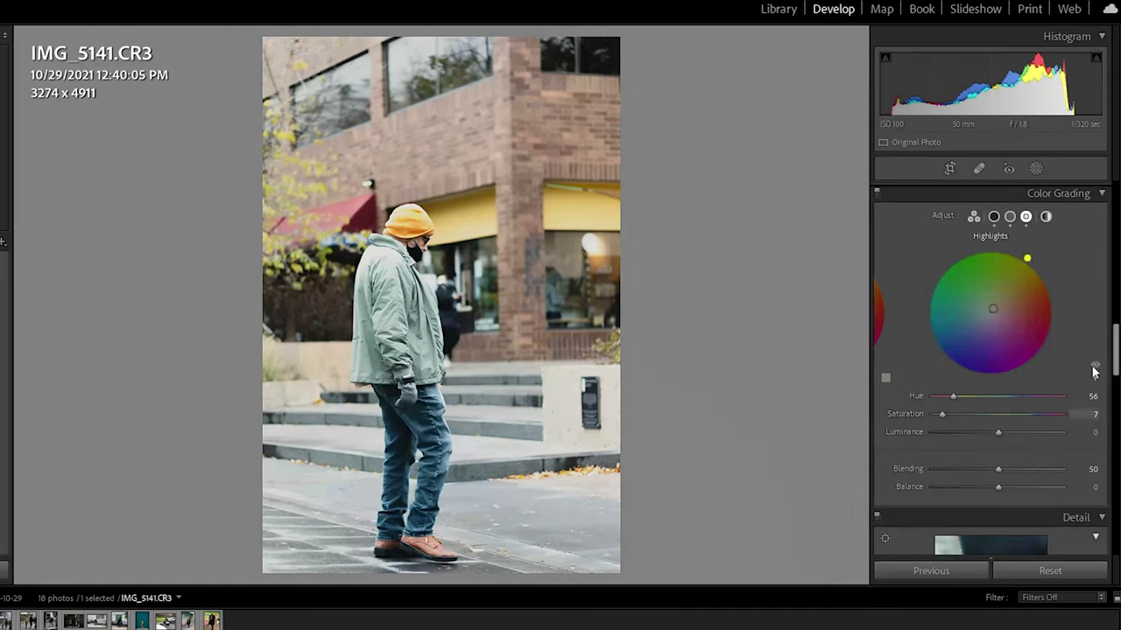
Shift HSL hue: Red to -56 and Aqua to -100
drag(1116, 370, 1112, 313)
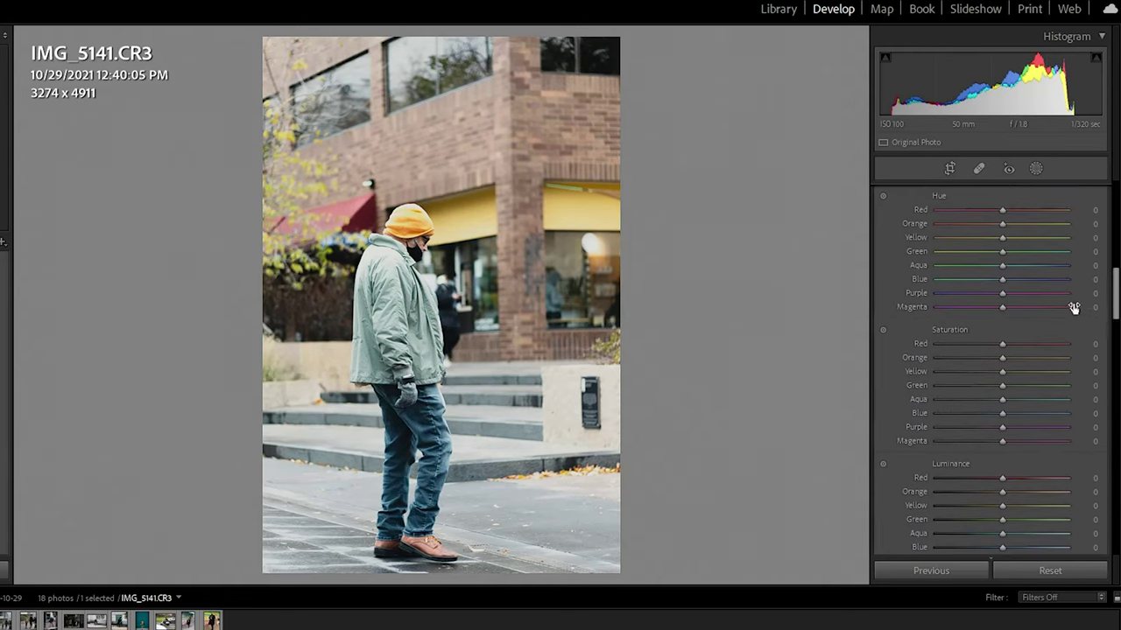
drag(1002, 210, 965, 211)
mouse_move(1013, 274)
mouse_down()
mouse_move(860, 297)
mouse_move(954, 285)
mouse_move(920, 286)
mouse_up()
Boost HSL saturation: Red +22, Orange +16, Aqua +75, Blue +39
drag(1002, 344, 1011, 344)
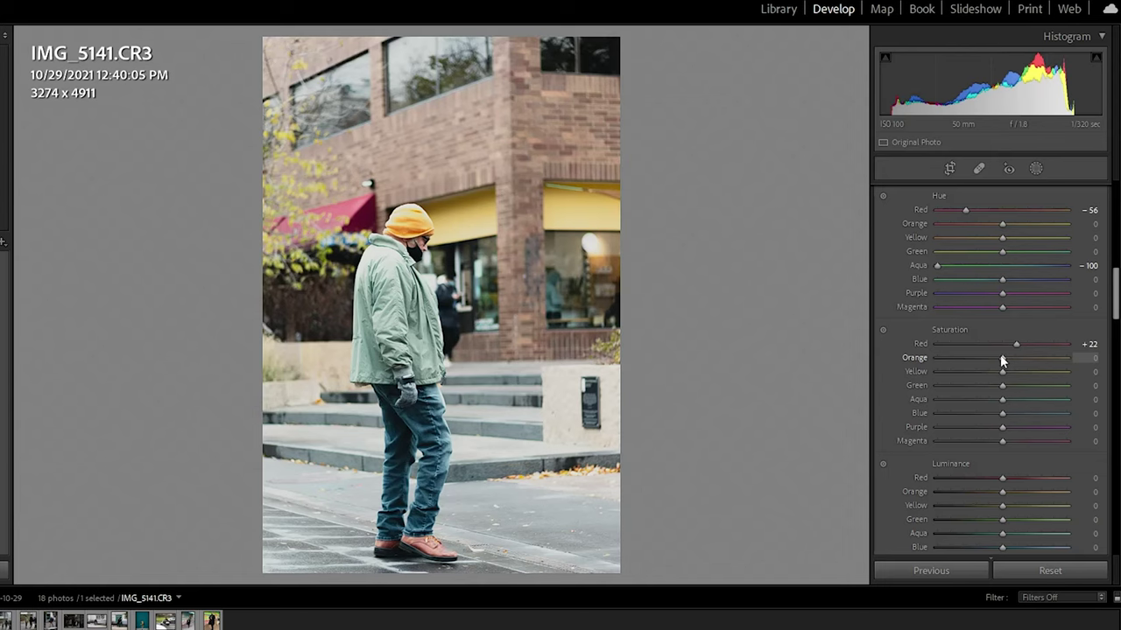
mouse_move(1002, 359)
mouse_down()
mouse_move(1010, 374)
mouse_move(1086, 373)
mouse_move(969, 379)
mouse_move(1092, 380)
mouse_move(1048, 357)
mouse_move(691, 380)
mouse_move(941, 385)
mouse_move(992, 373)
mouse_move(964, 380)
mouse_move(1096, 402)
mouse_up()
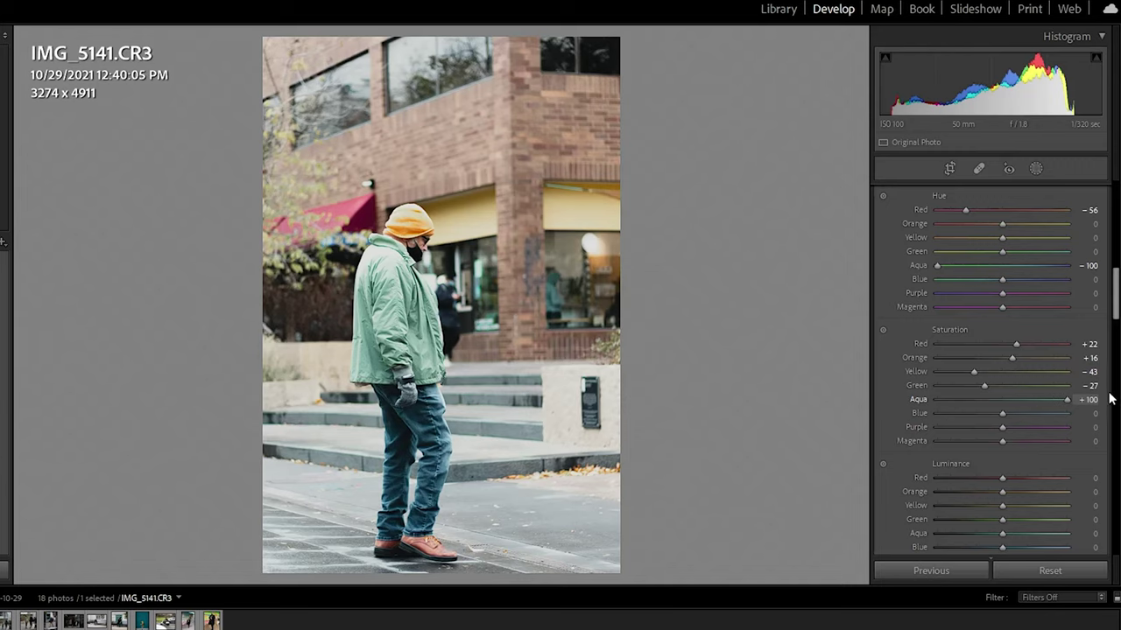
drag(1047, 403, 1055, 404)
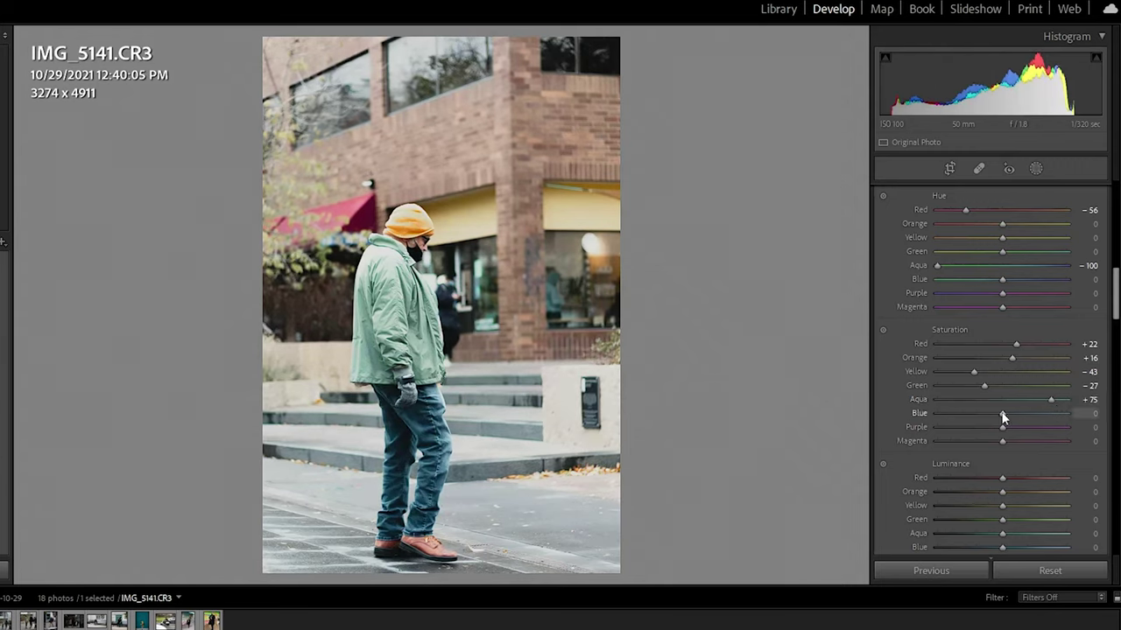
drag(1002, 418, 1027, 418)
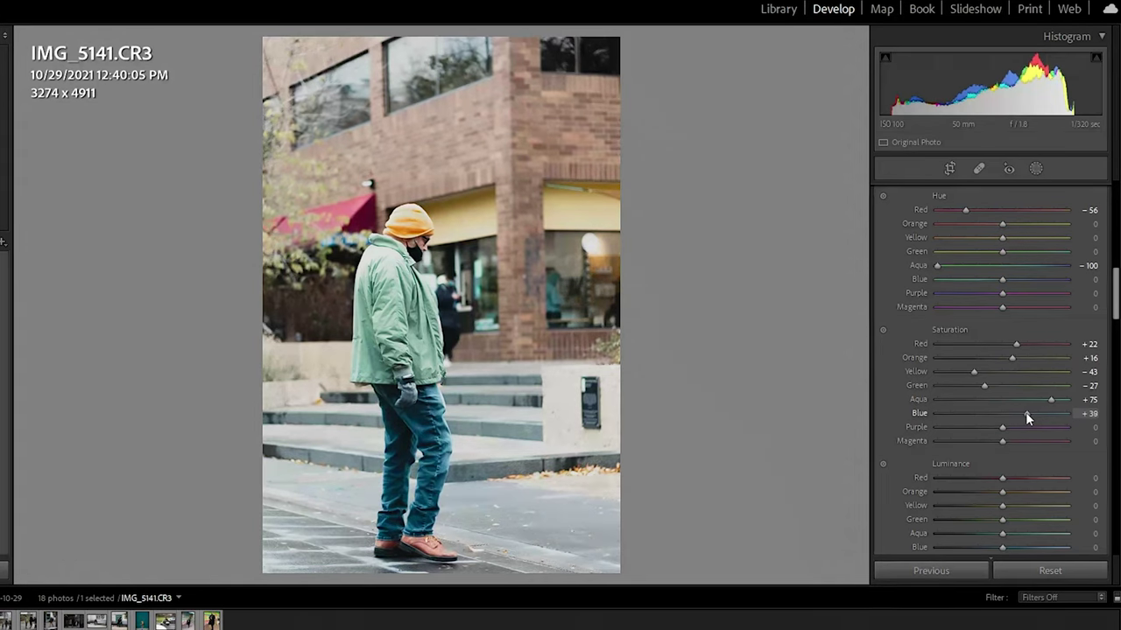
Set HSL luminance Red +13, Orange +11, Aqua +22, Blue +11, with Yellow and Green reset to 0
scroll(929, 403, down, 3)
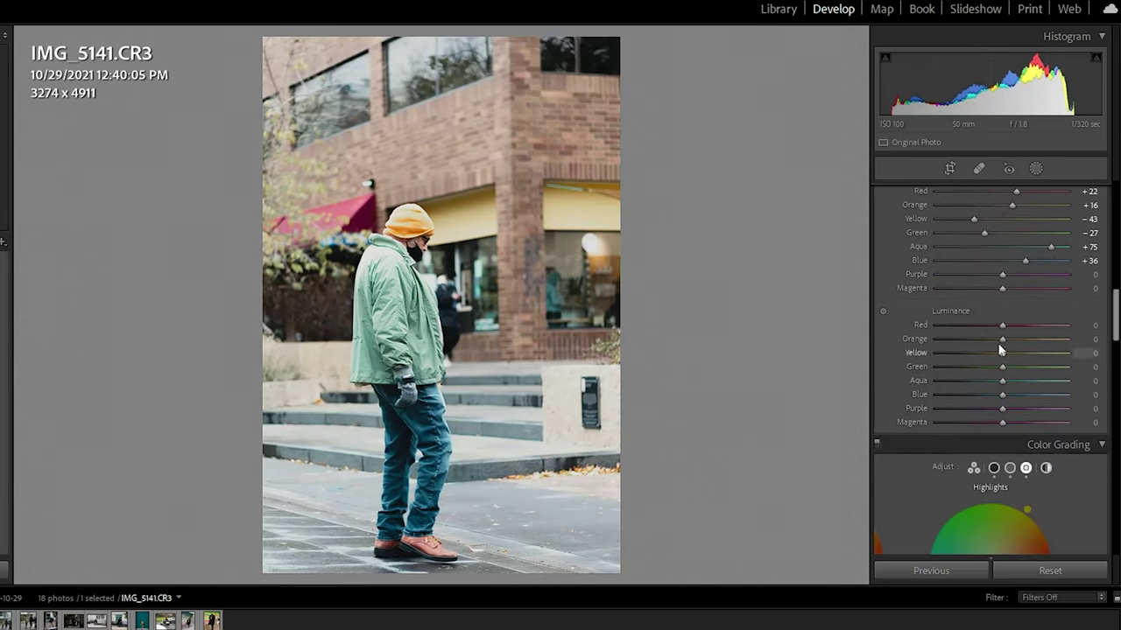
drag(1001, 325, 1011, 347)
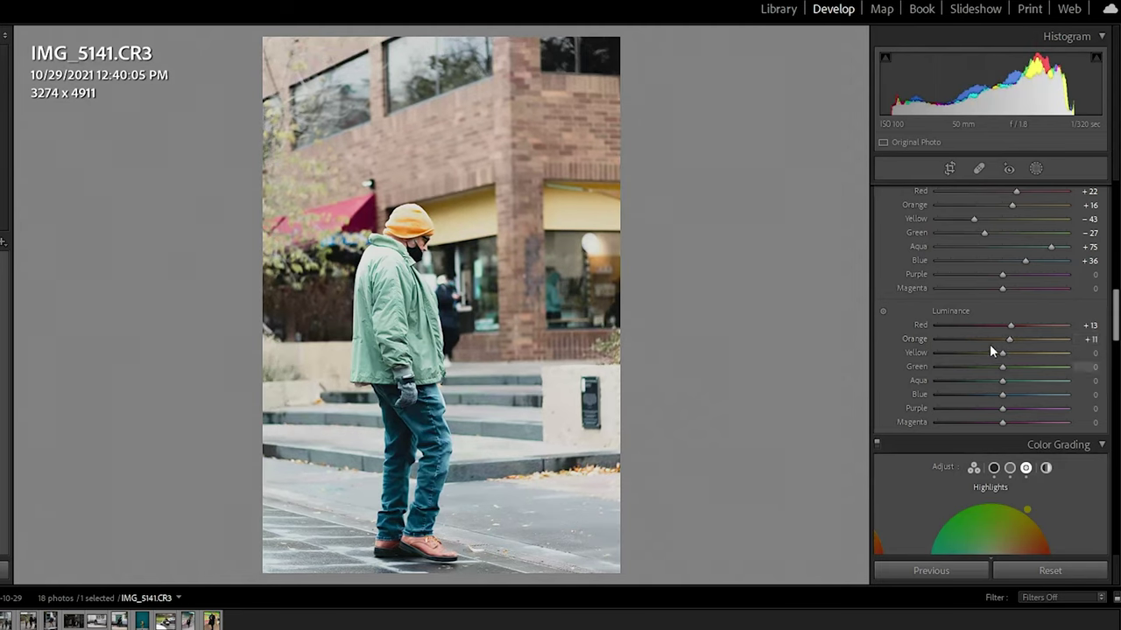
mouse_move(1002, 353)
mouse_down()
mouse_move(1048, 353)
mouse_move(929, 380)
mouse_move(987, 382)
mouse_up()
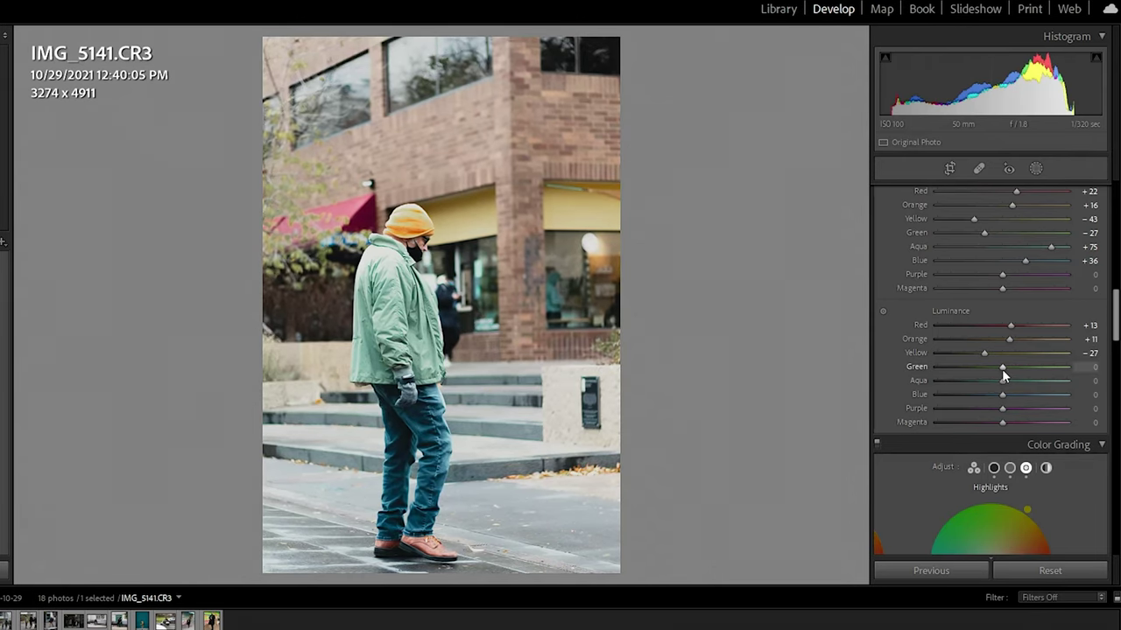
mouse_move(1003, 368)
mouse_down()
mouse_move(972, 387)
mouse_move(1046, 390)
mouse_move(1000, 383)
mouse_up()
double_click(1000, 369)
mouse_move(1002, 383)
mouse_down()
mouse_move(1053, 381)
mouse_move(1052, 391)
mouse_up()
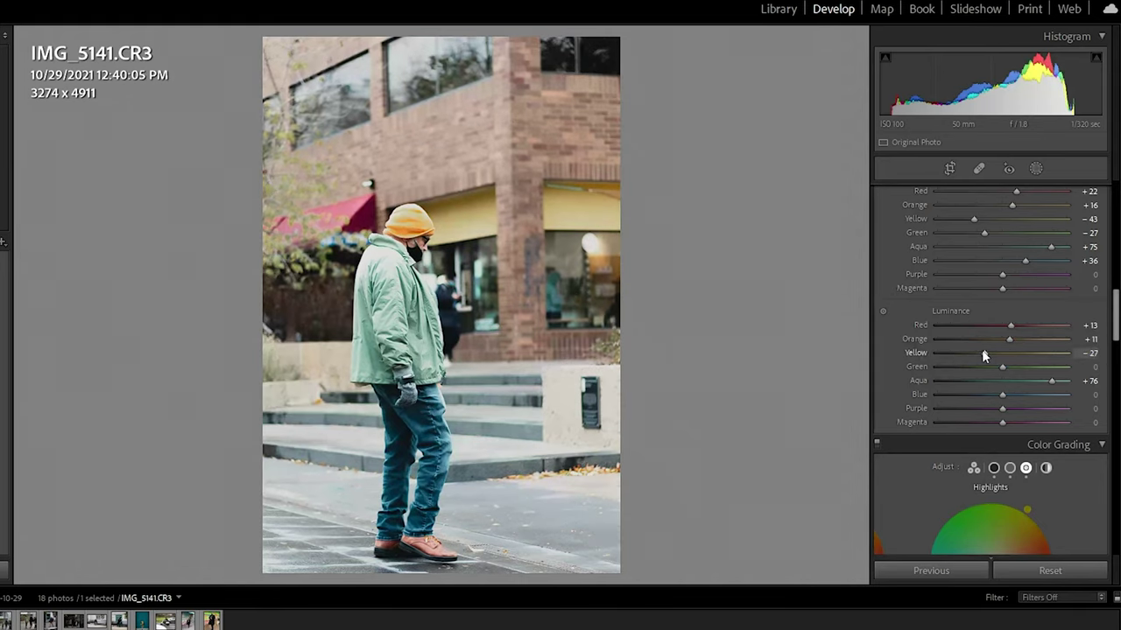
double_click(982, 352)
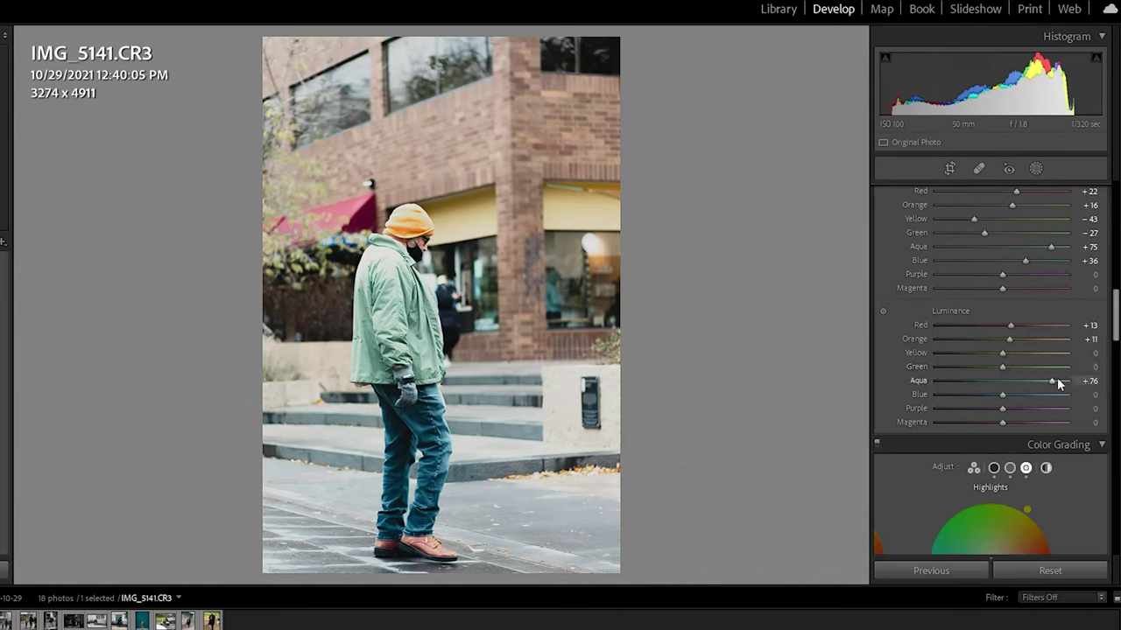
mouse_move(1054, 383)
mouse_down()
mouse_move(1009, 386)
mouse_move(1021, 398)
mouse_move(1013, 392)
mouse_move(1011, 410)
mouse_up()
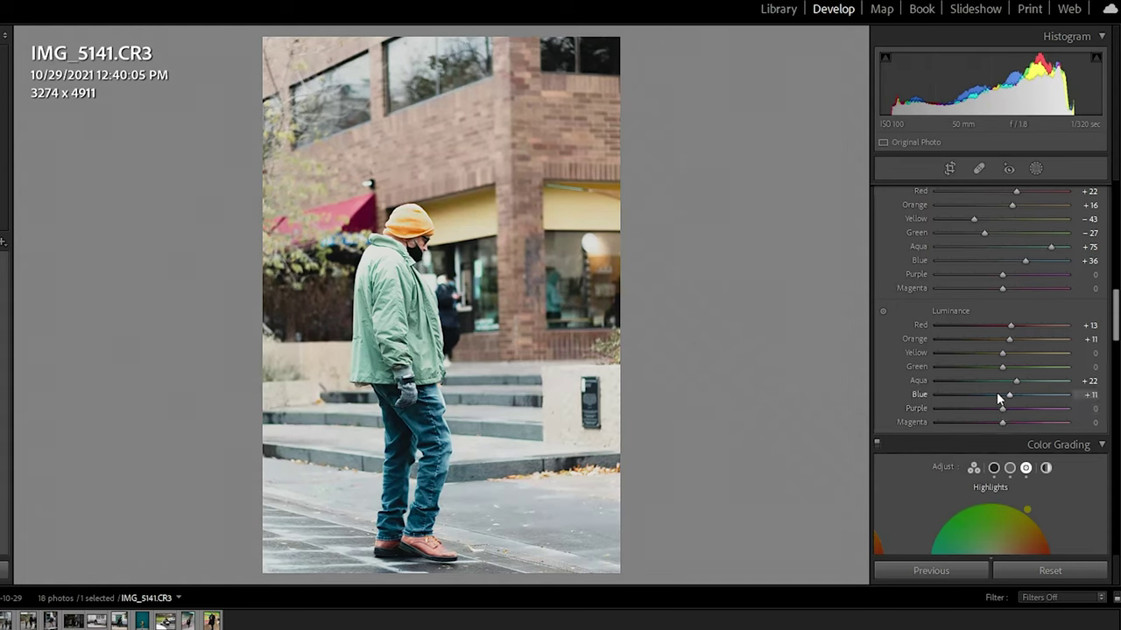
Set Presence to Vibrance +34, Saturation +5, Texture +16 and Clarity +9
scroll(930, 310, up, 10)
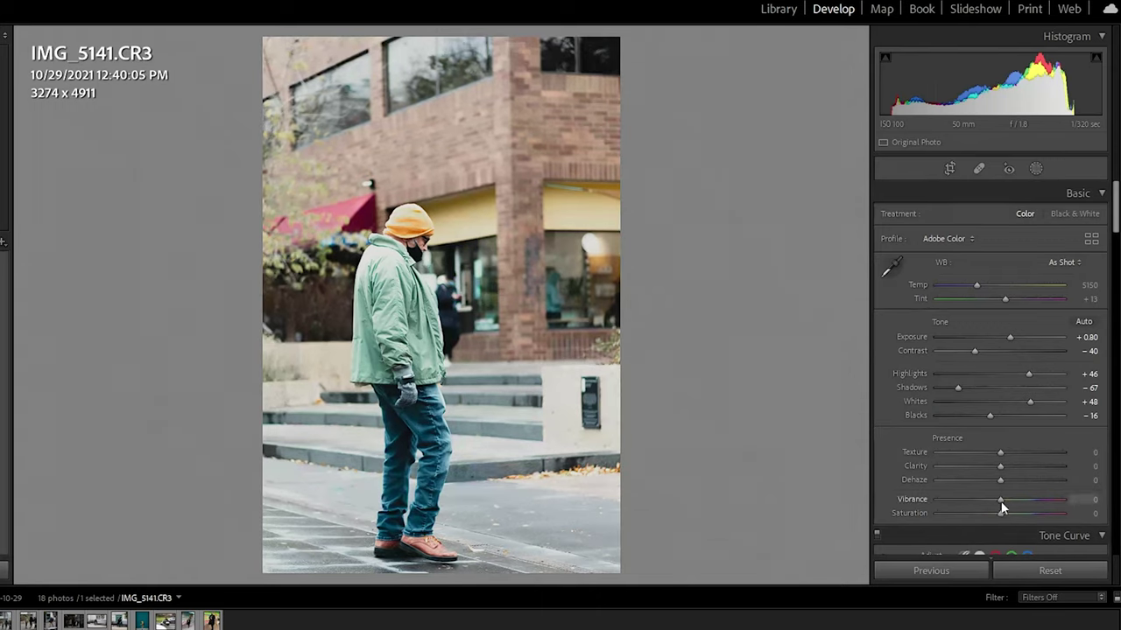
mouse_move(1000, 500)
mouse_down()
mouse_move(1063, 513)
mouse_move(1008, 529)
mouse_up()
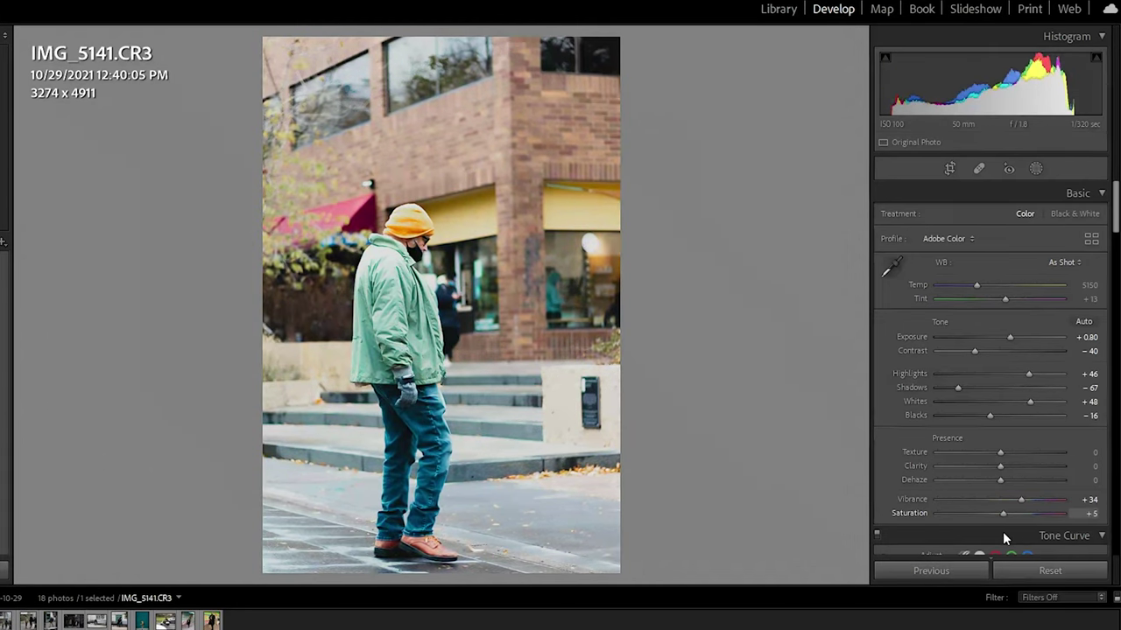
mouse_move(1001, 453)
mouse_down()
mouse_move(1105, 463)
mouse_move(1009, 463)
mouse_move(1042, 471)
mouse_move(977, 470)
mouse_move(1057, 484)
mouse_move(911, 498)
mouse_move(1019, 489)
mouse_move(1004, 490)
mouse_up()
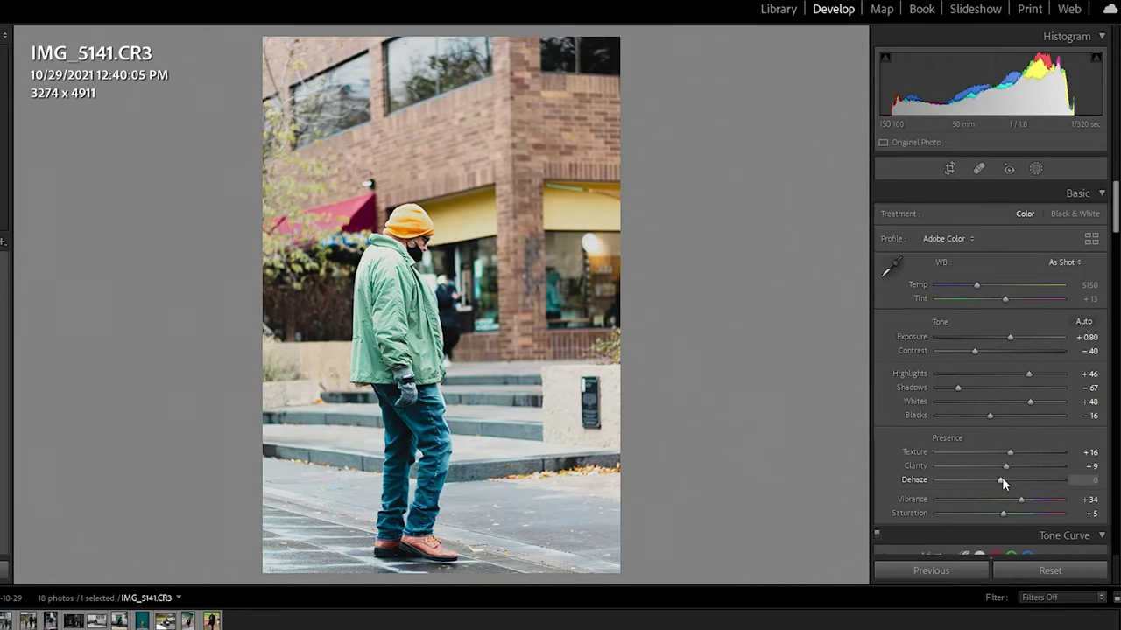
key(backslash)
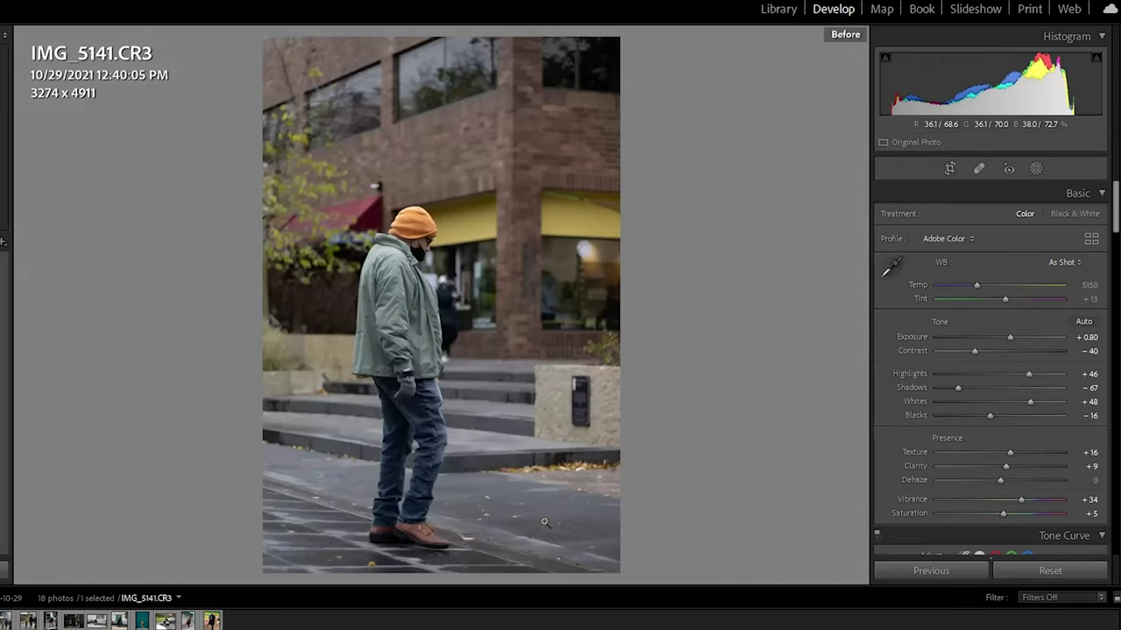
key(backslash)
key(backslash)
key(backslash)
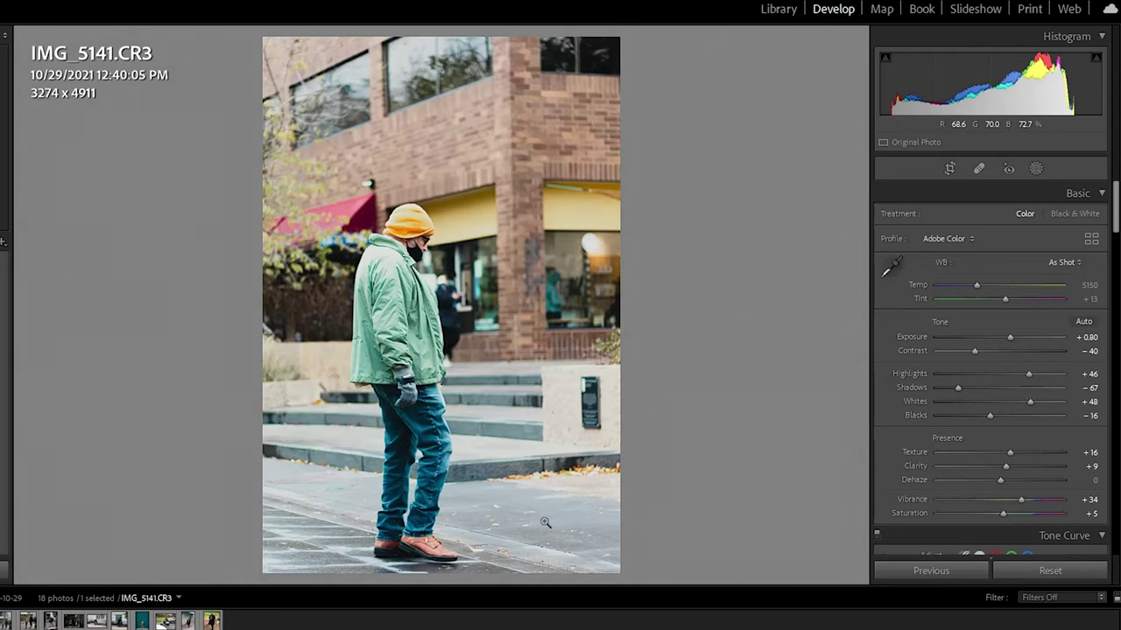
key(backslash)
key(backslash)
key(backslash)
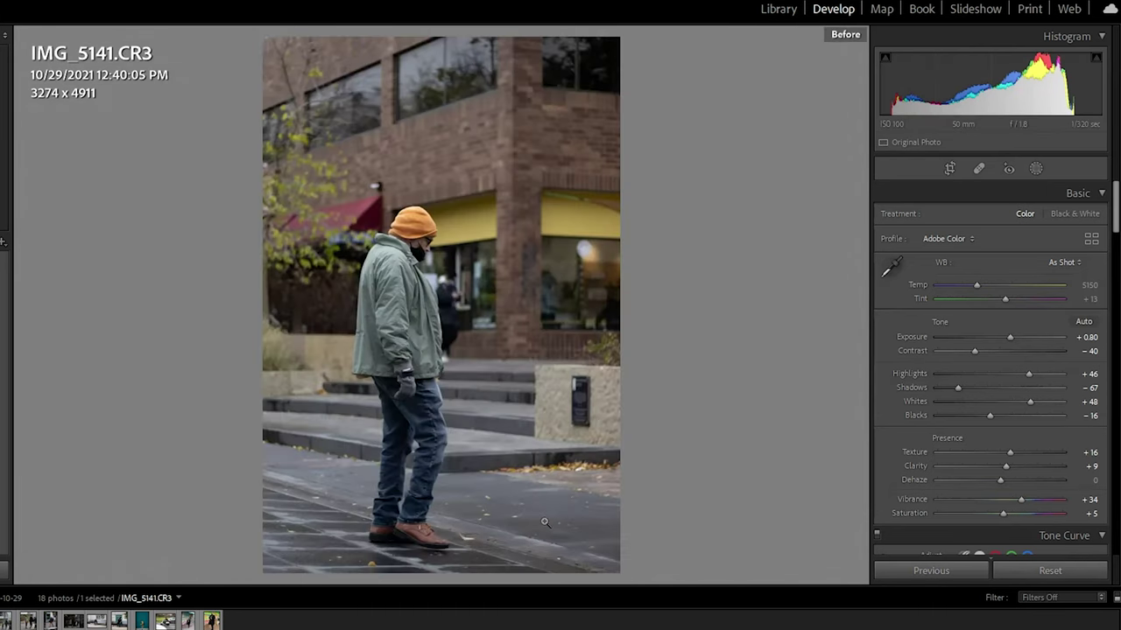
key(backslash)
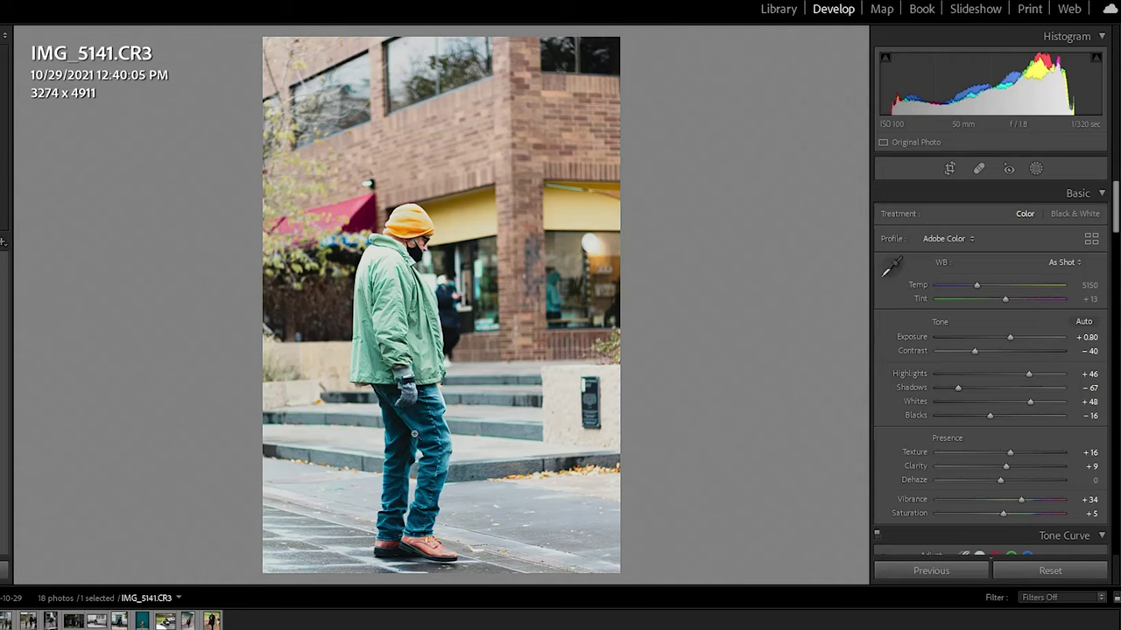